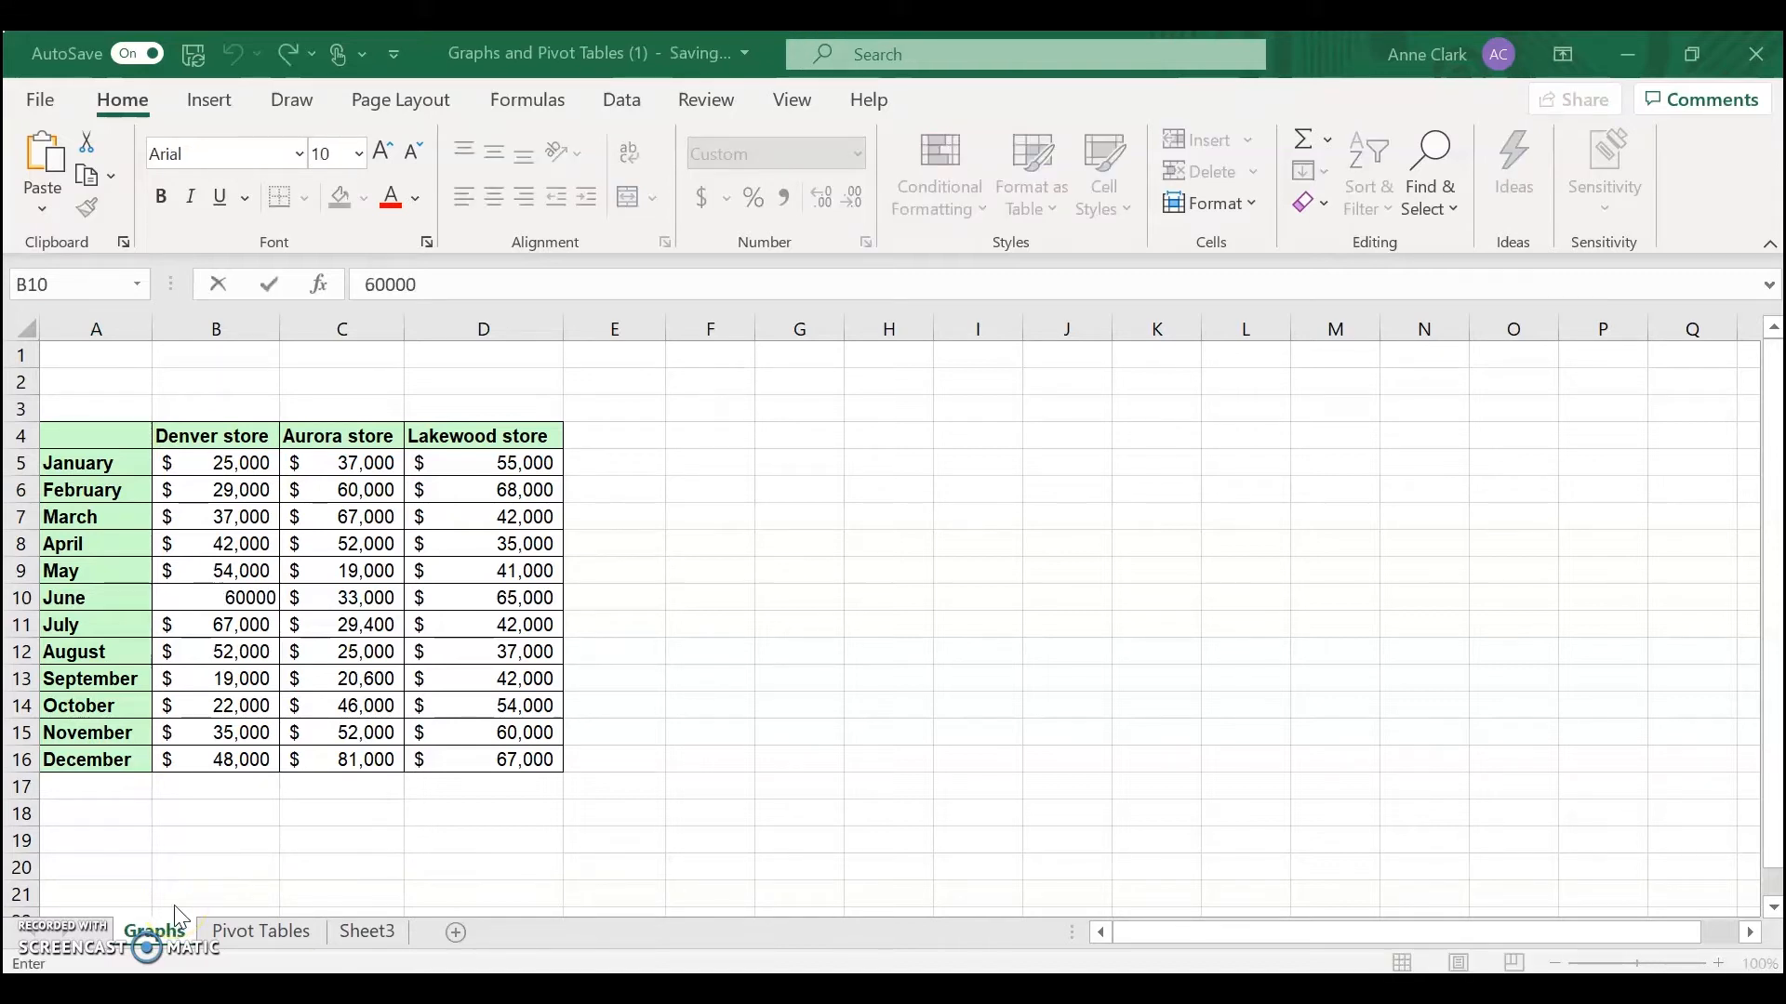
Confirm 60000 as the Denver store's June sales entry
left_click(256, 662)
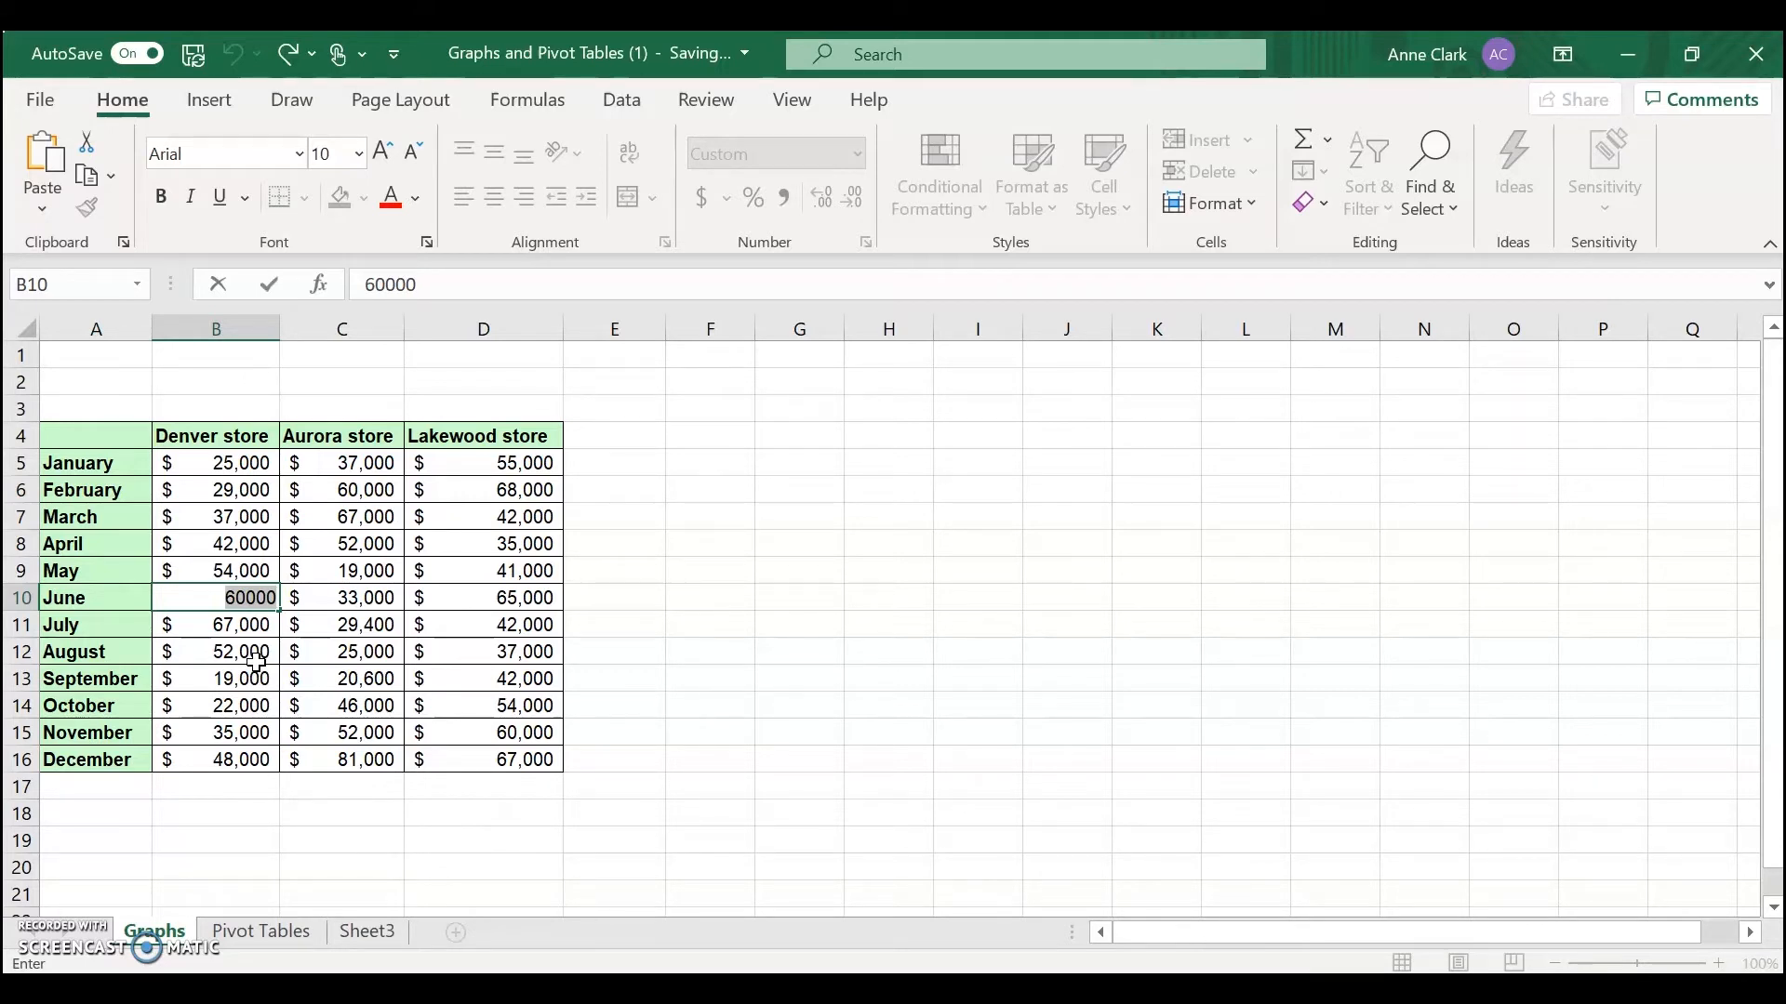
left_click(420, 571)
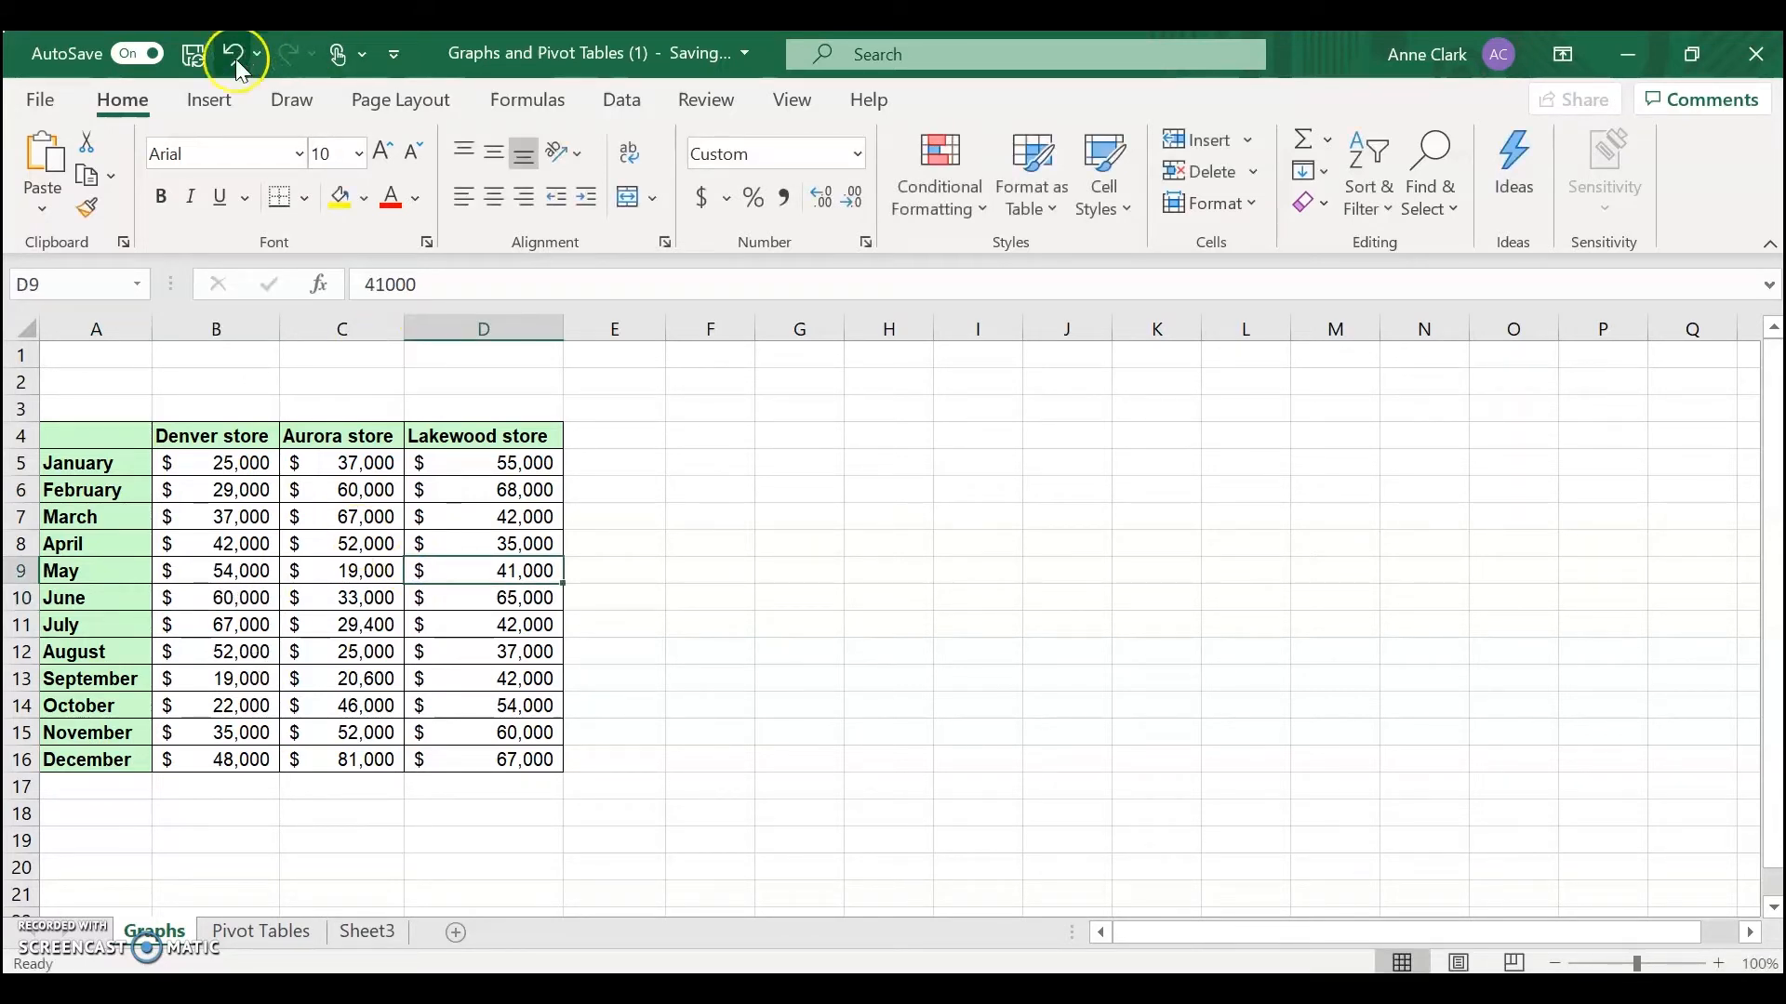
Insert a 2-D pie chart from the store sales table
left_click(212, 101)
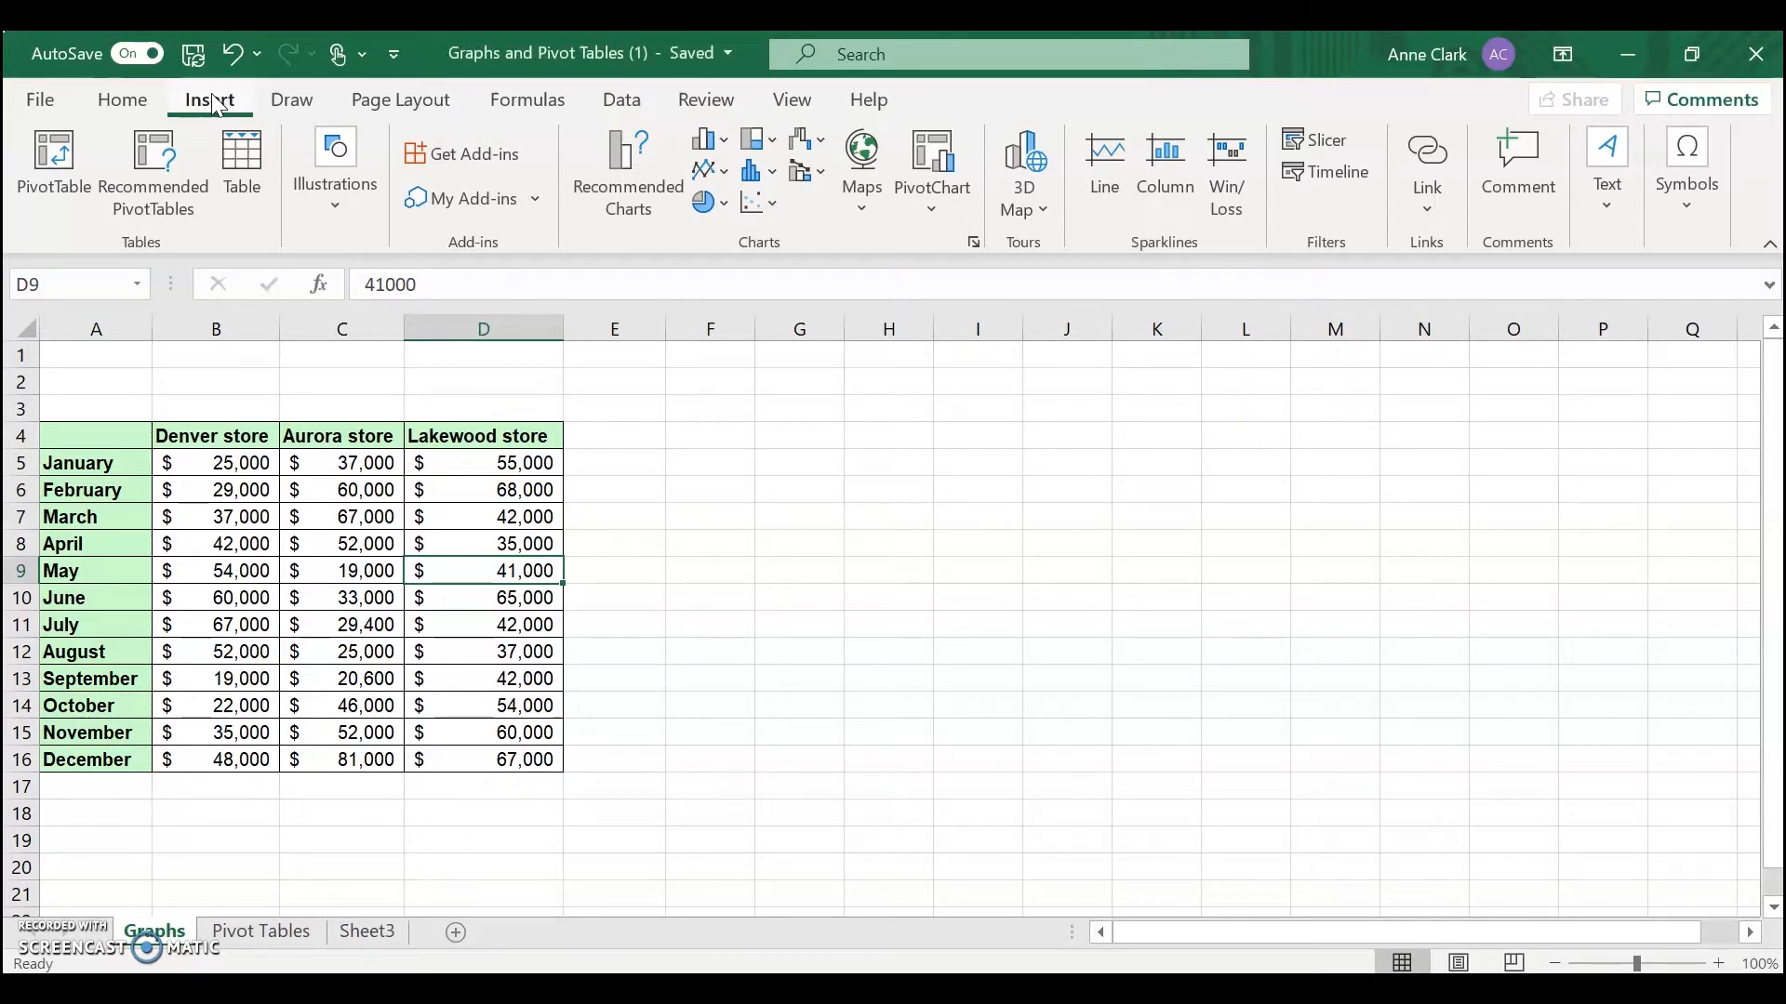
left_click(339, 199)
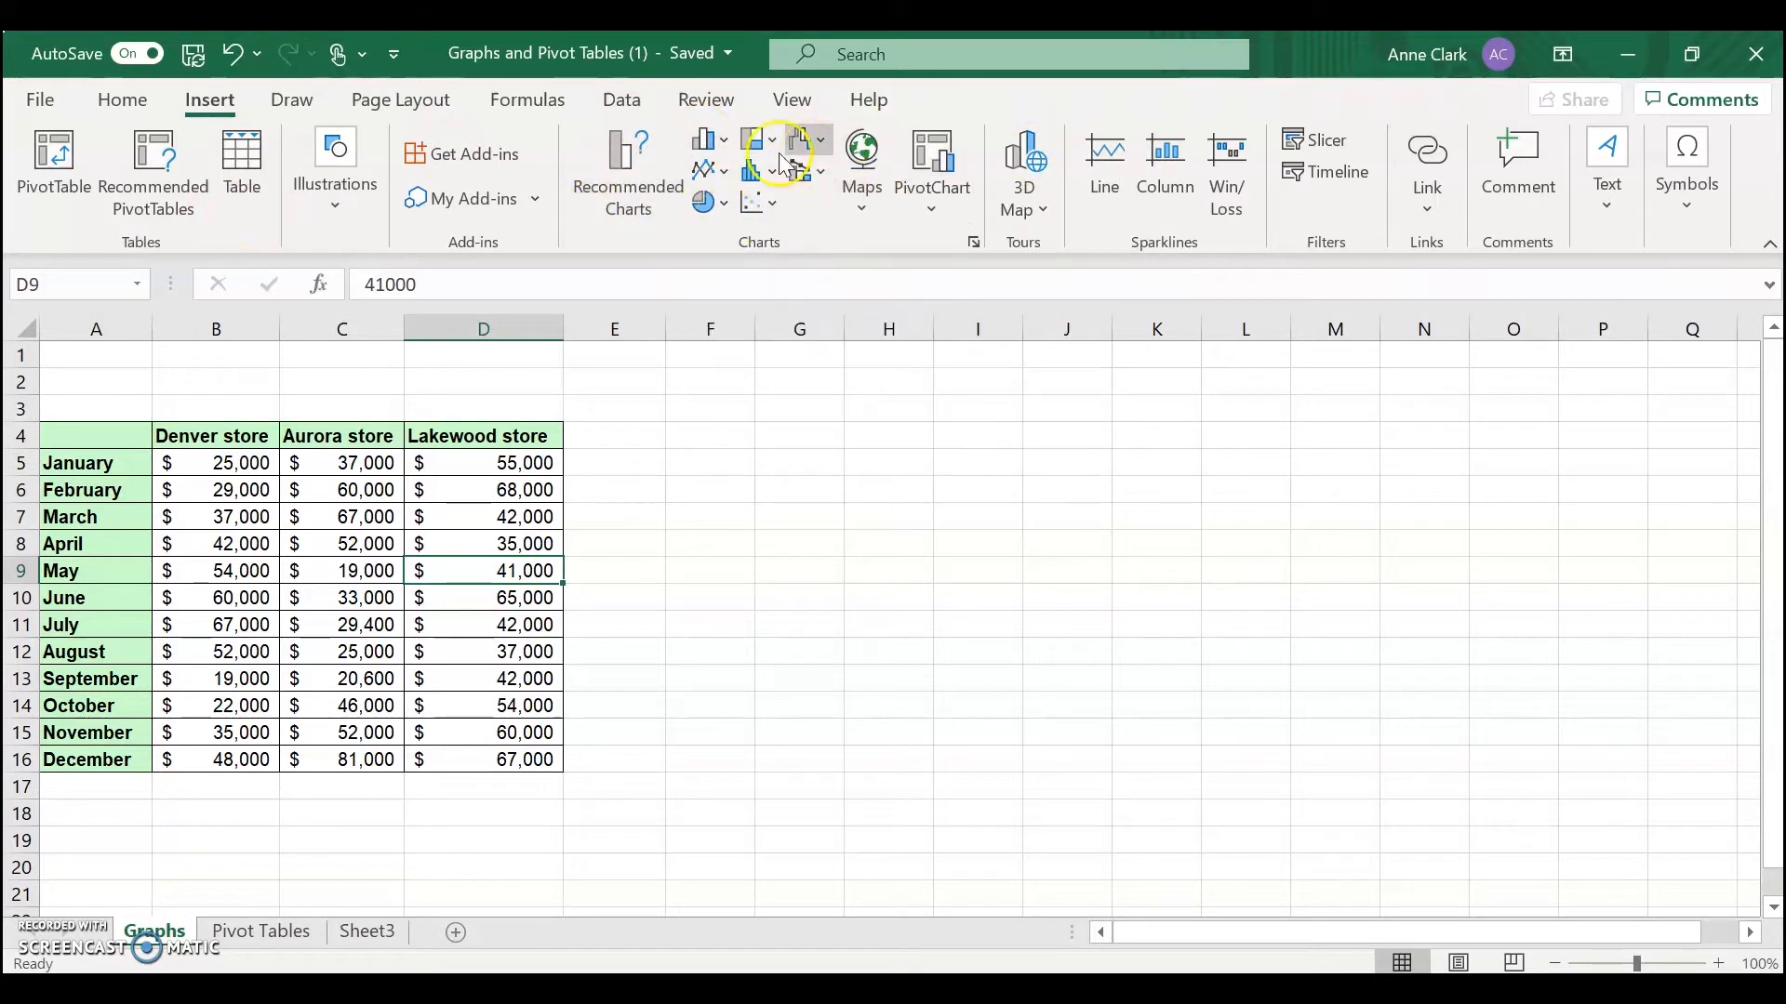
left_click(707, 142)
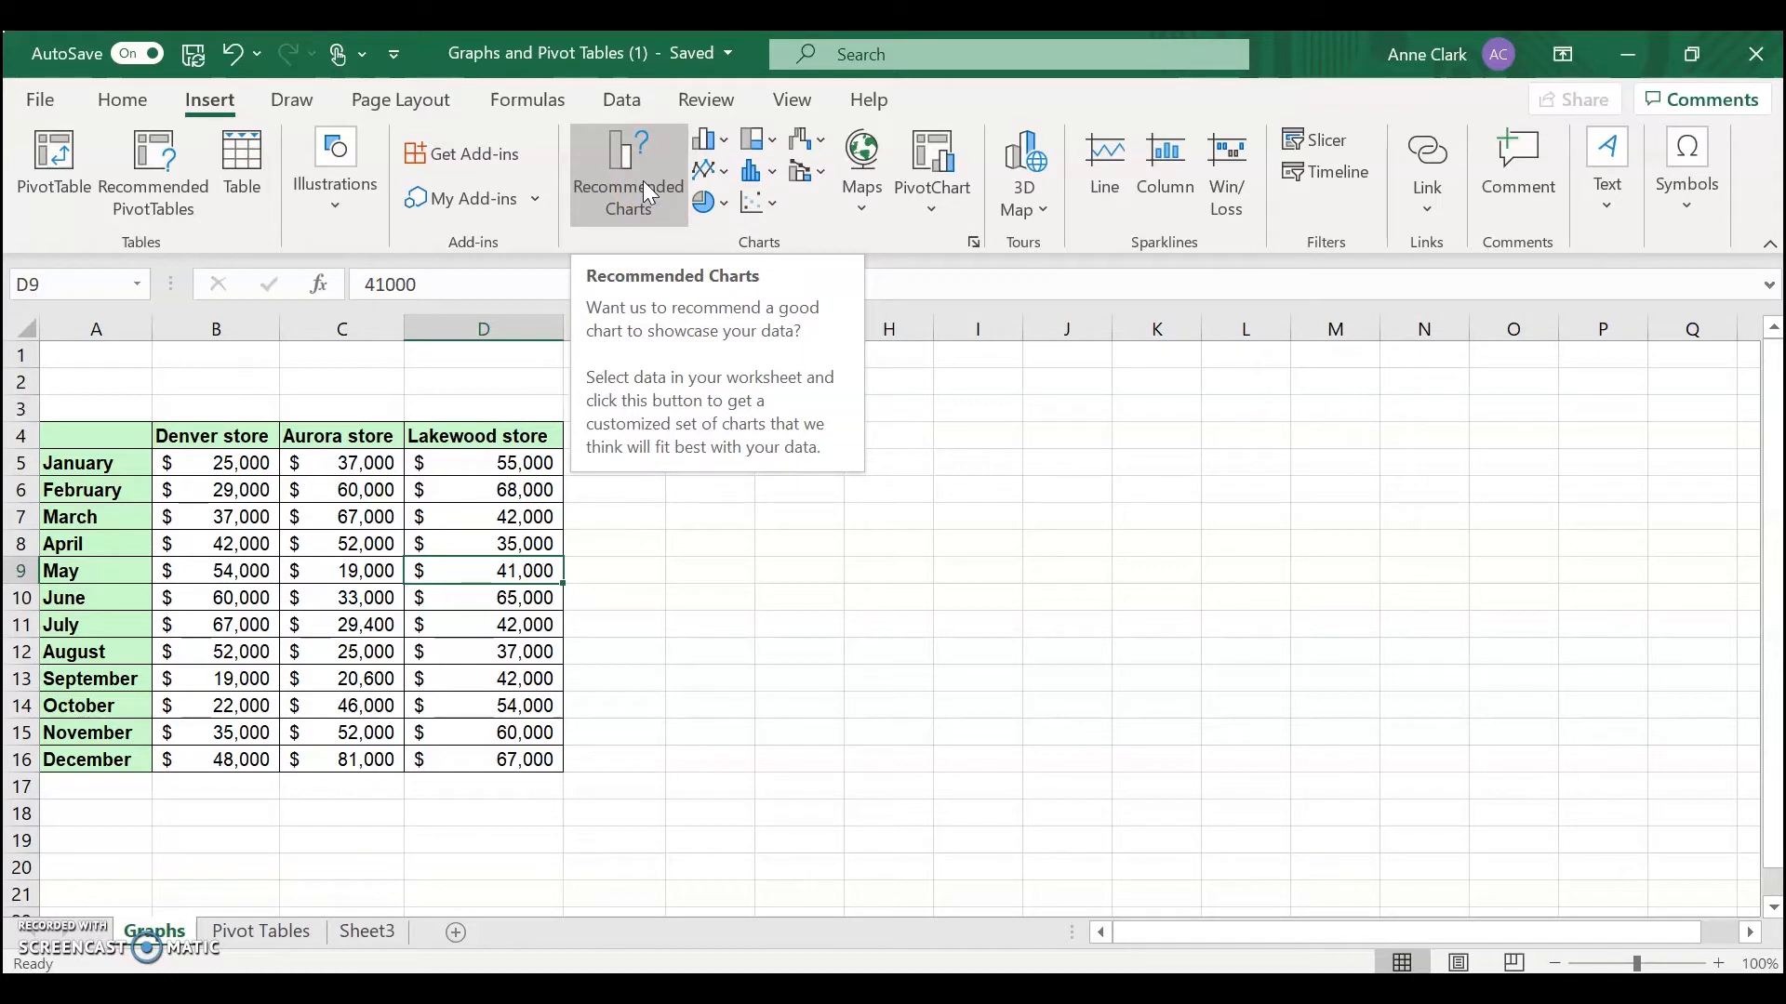
left_click(711, 205)
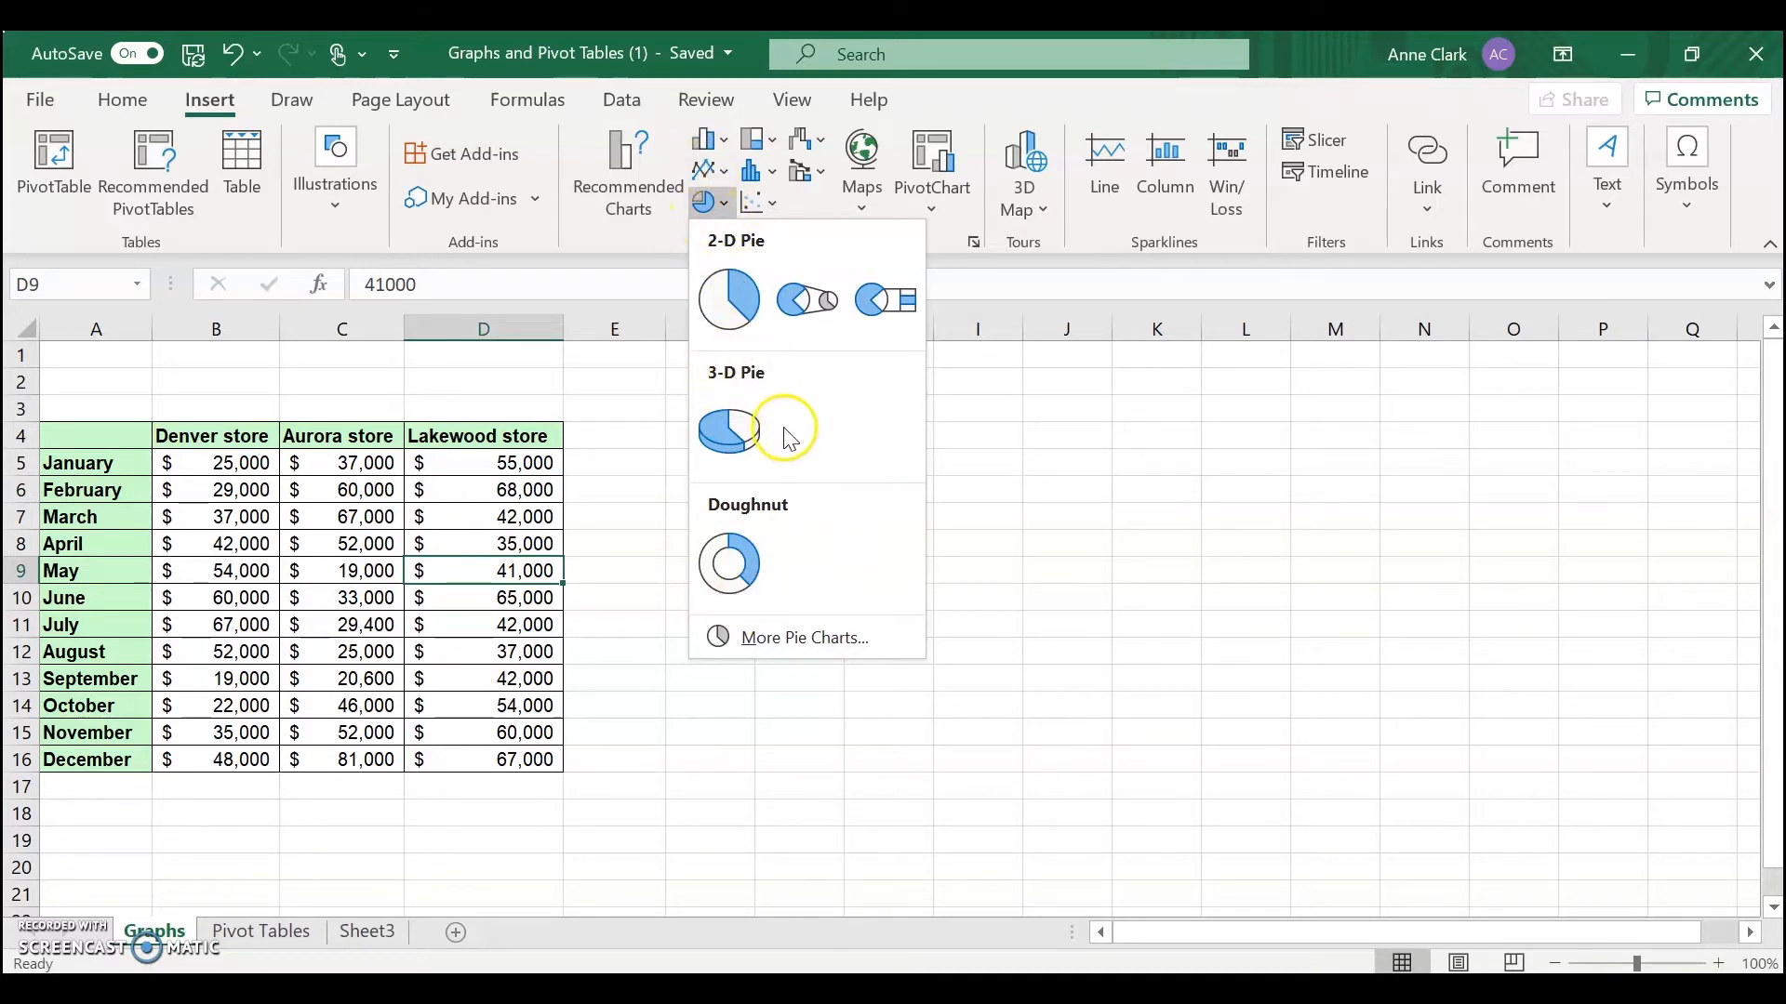
left_click(733, 307)
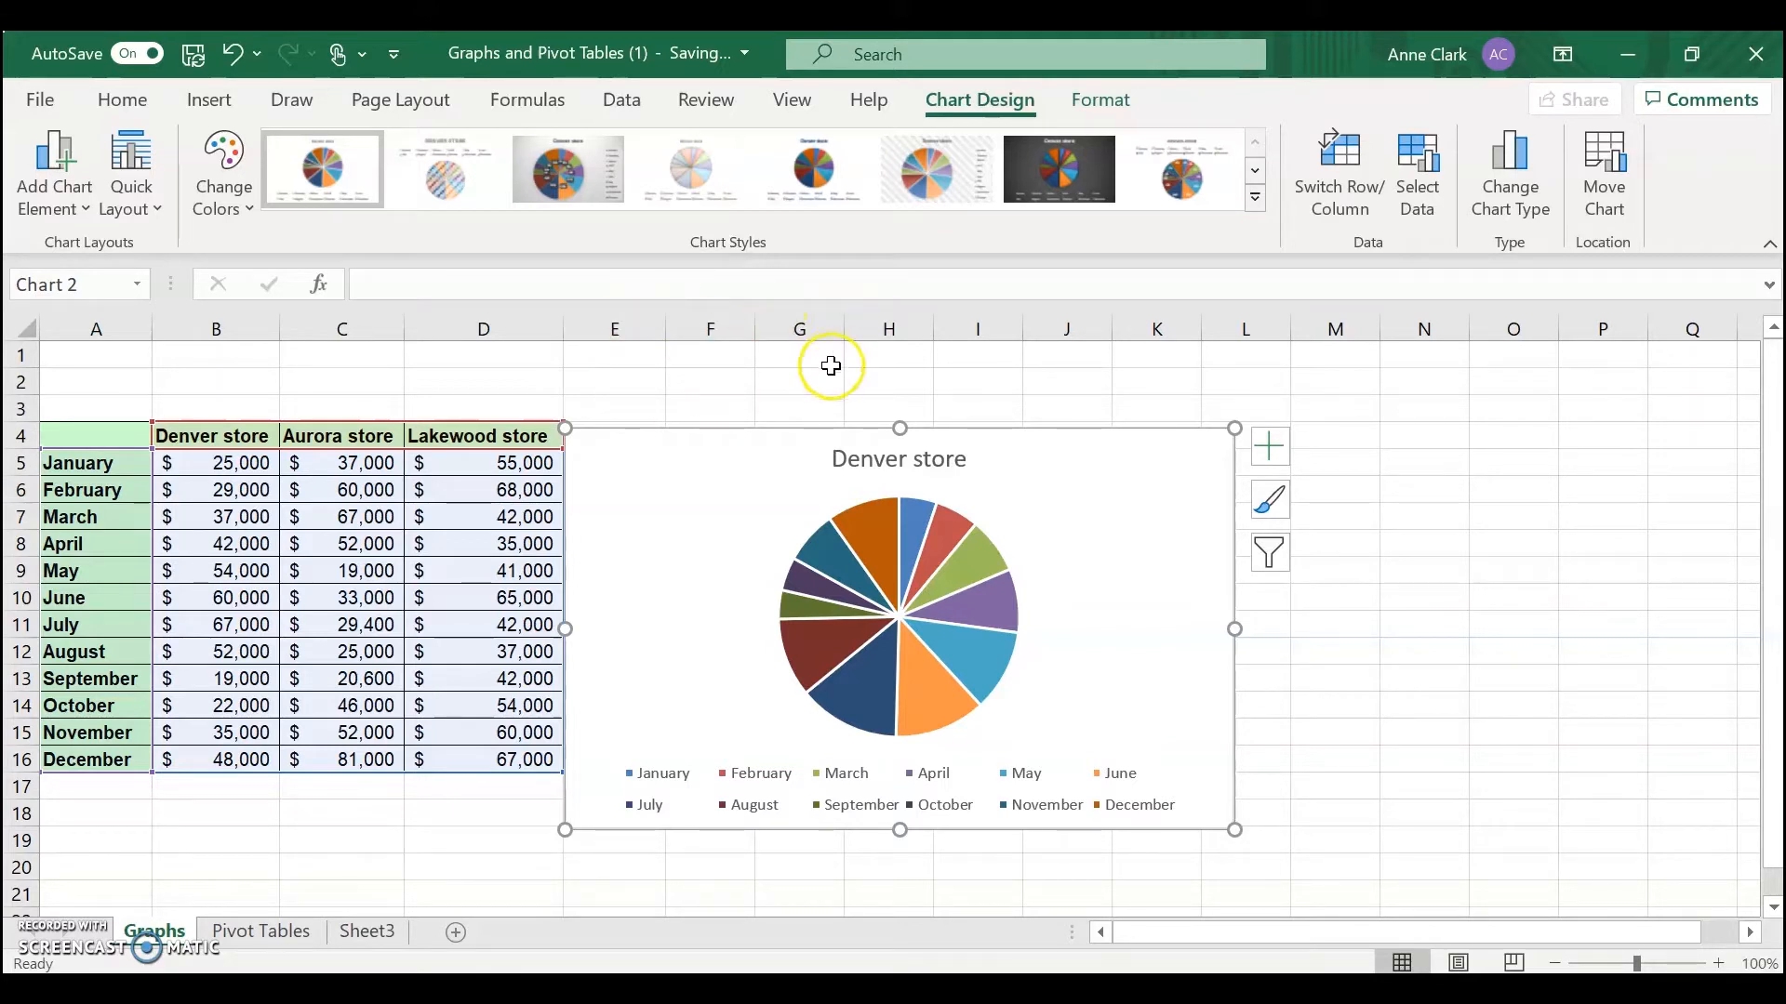
Rename the chart title to Stores in Colorado
left_click(920, 462)
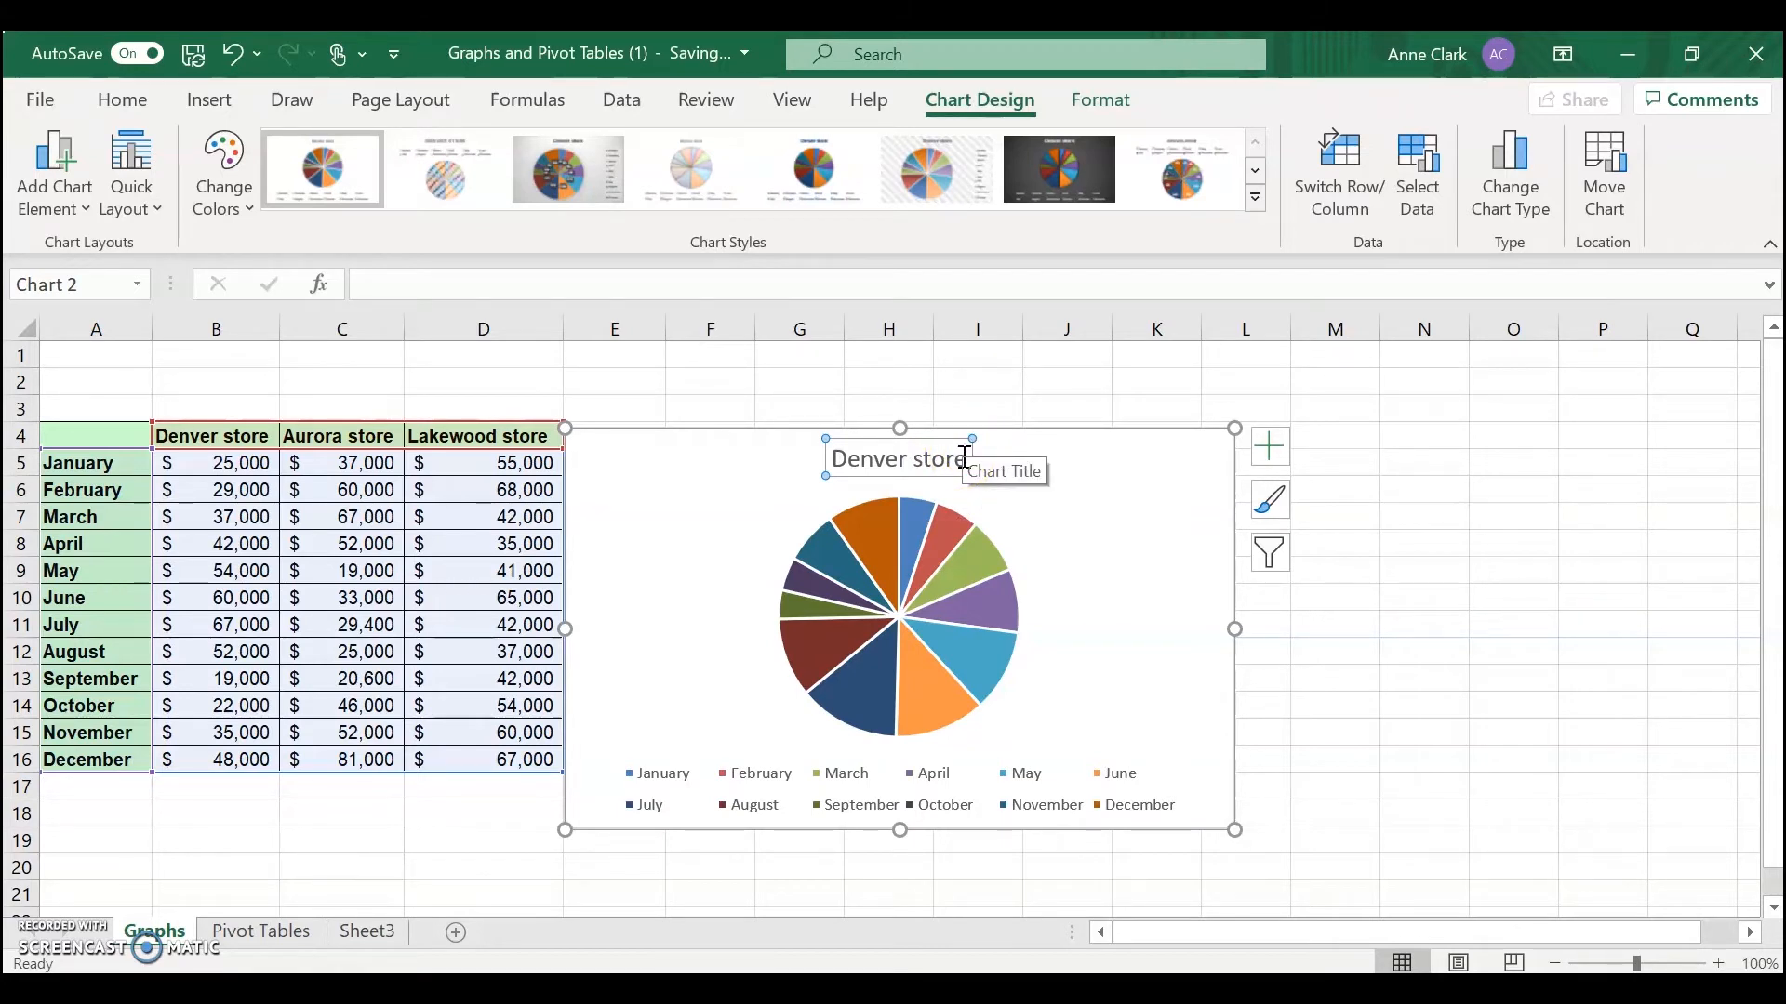
left_click(963, 457)
key("BackSpace")
key("BackSpace")
key("BackSpace")
key("BackSpace")
key("BackSpace")
key("BackSpace")
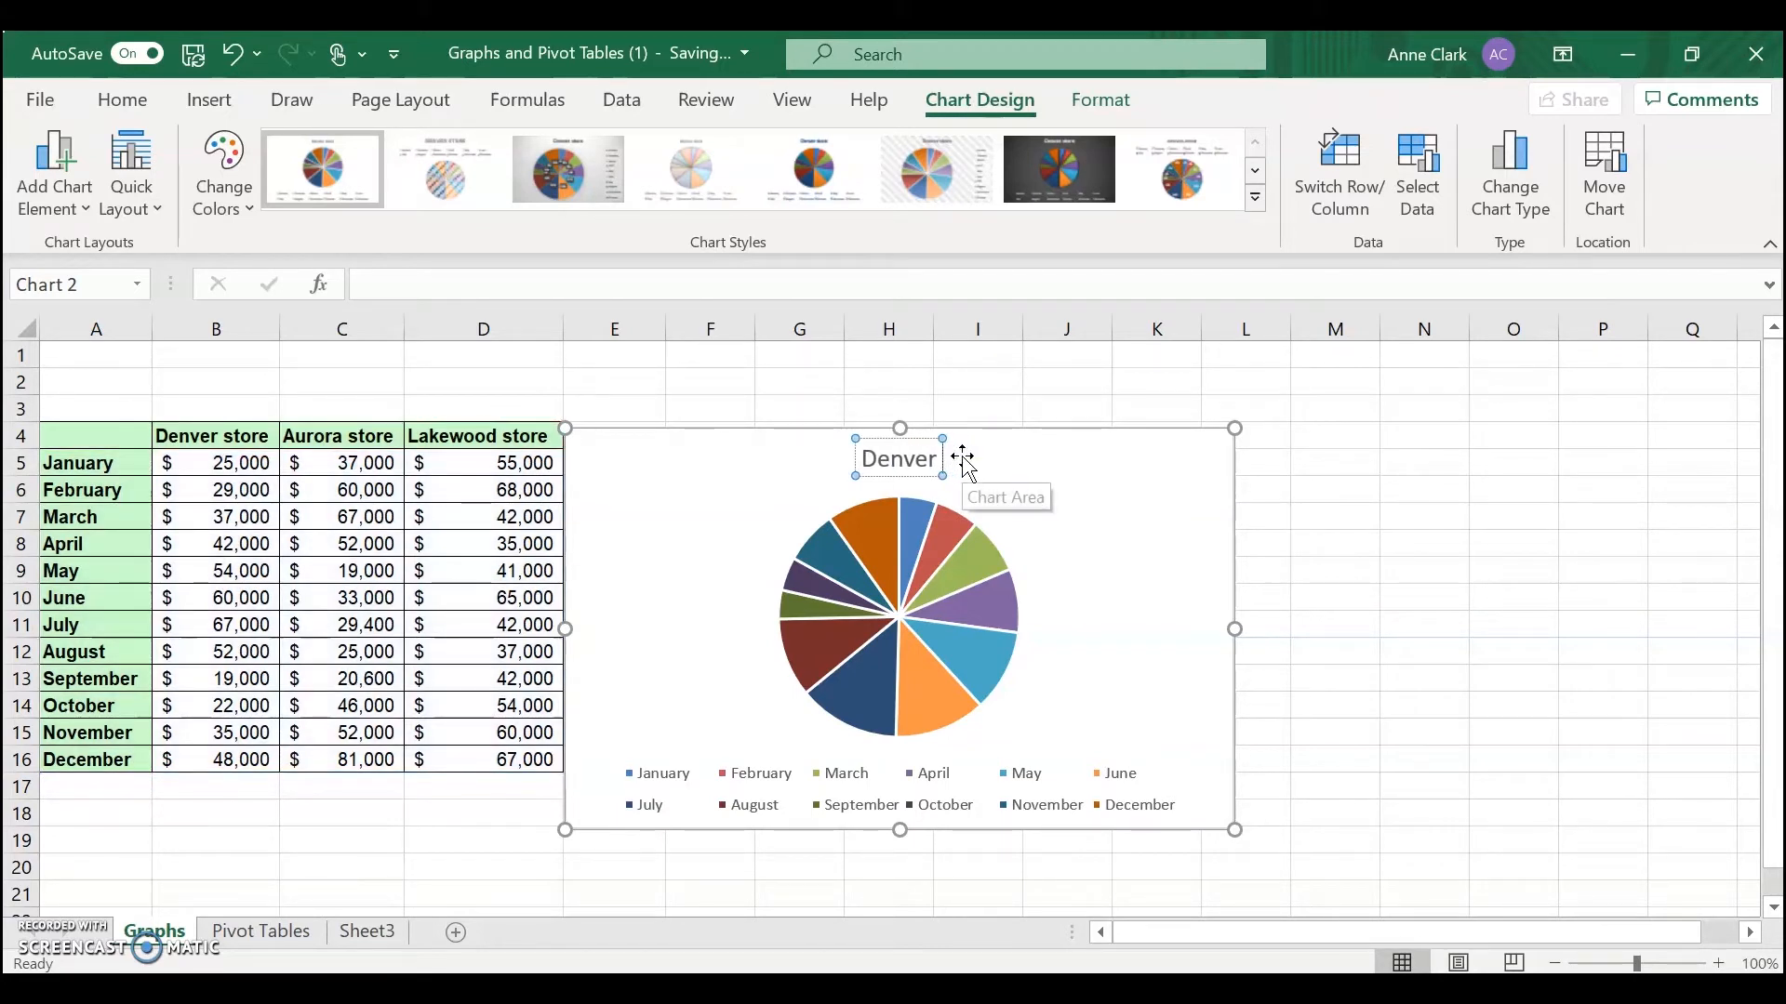
key("BackSpace")
key("BackSpace")
key("BackSpace")
key("BackSpace")
key("BackSpace")
key("BackSpace")
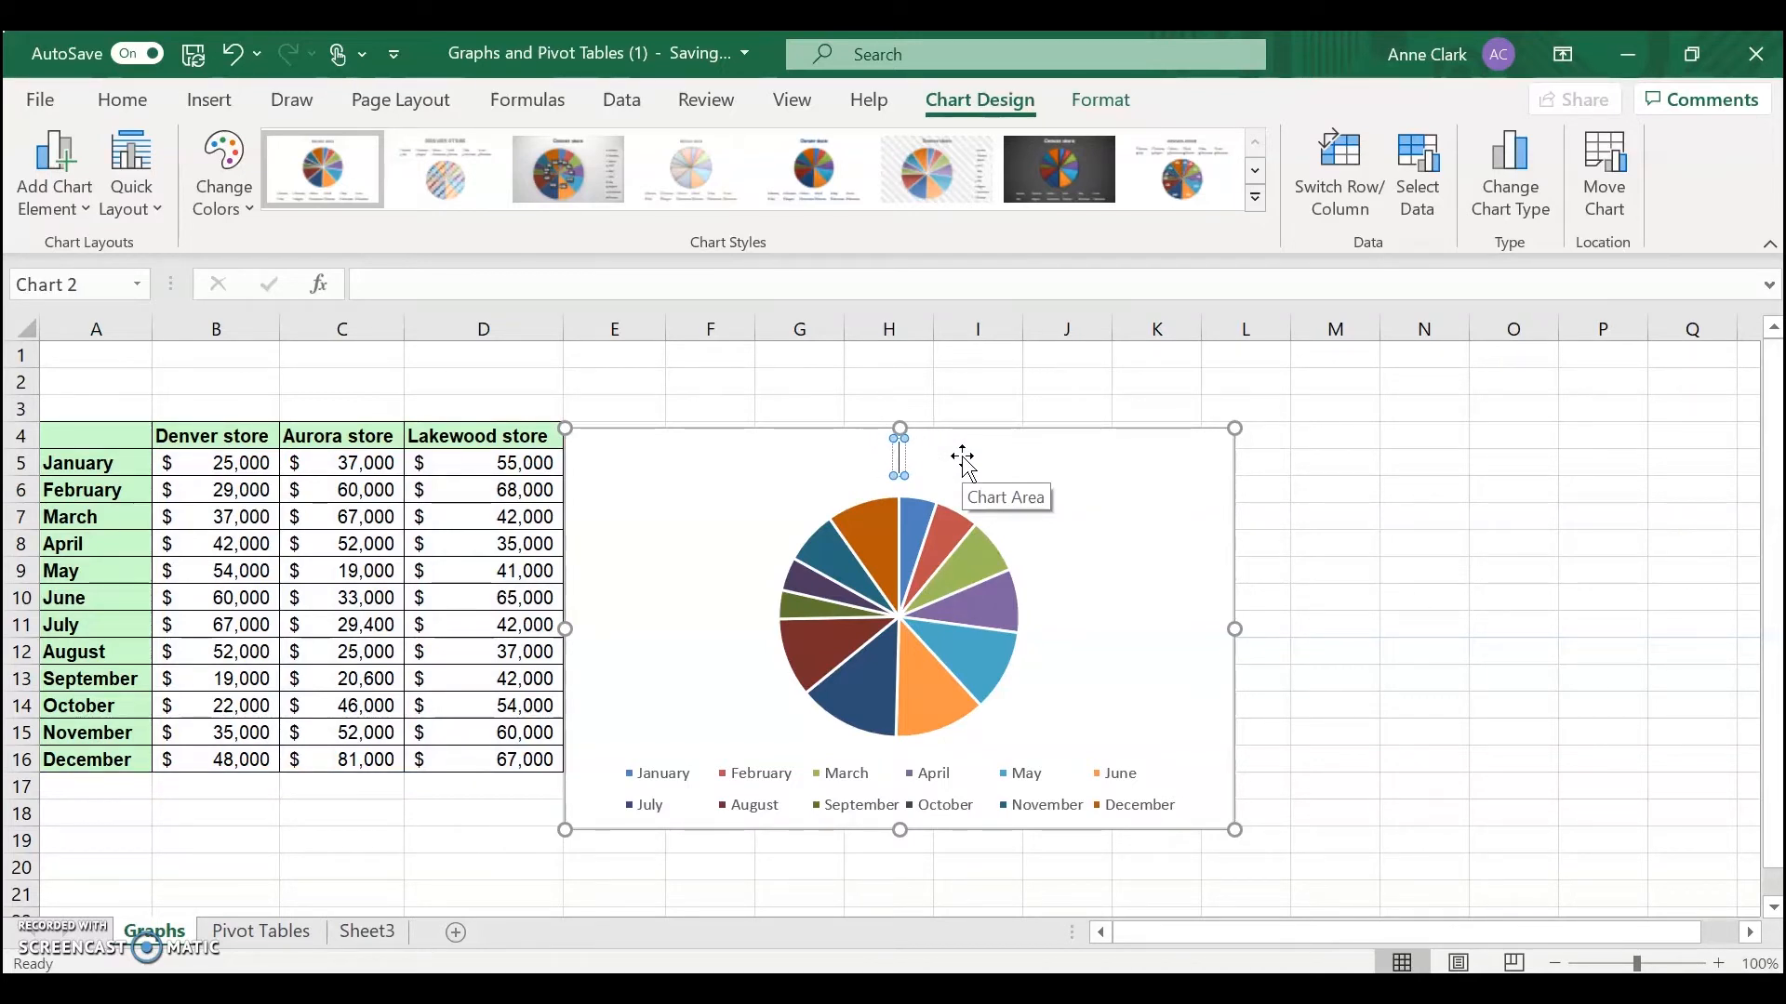
type("Stores in")
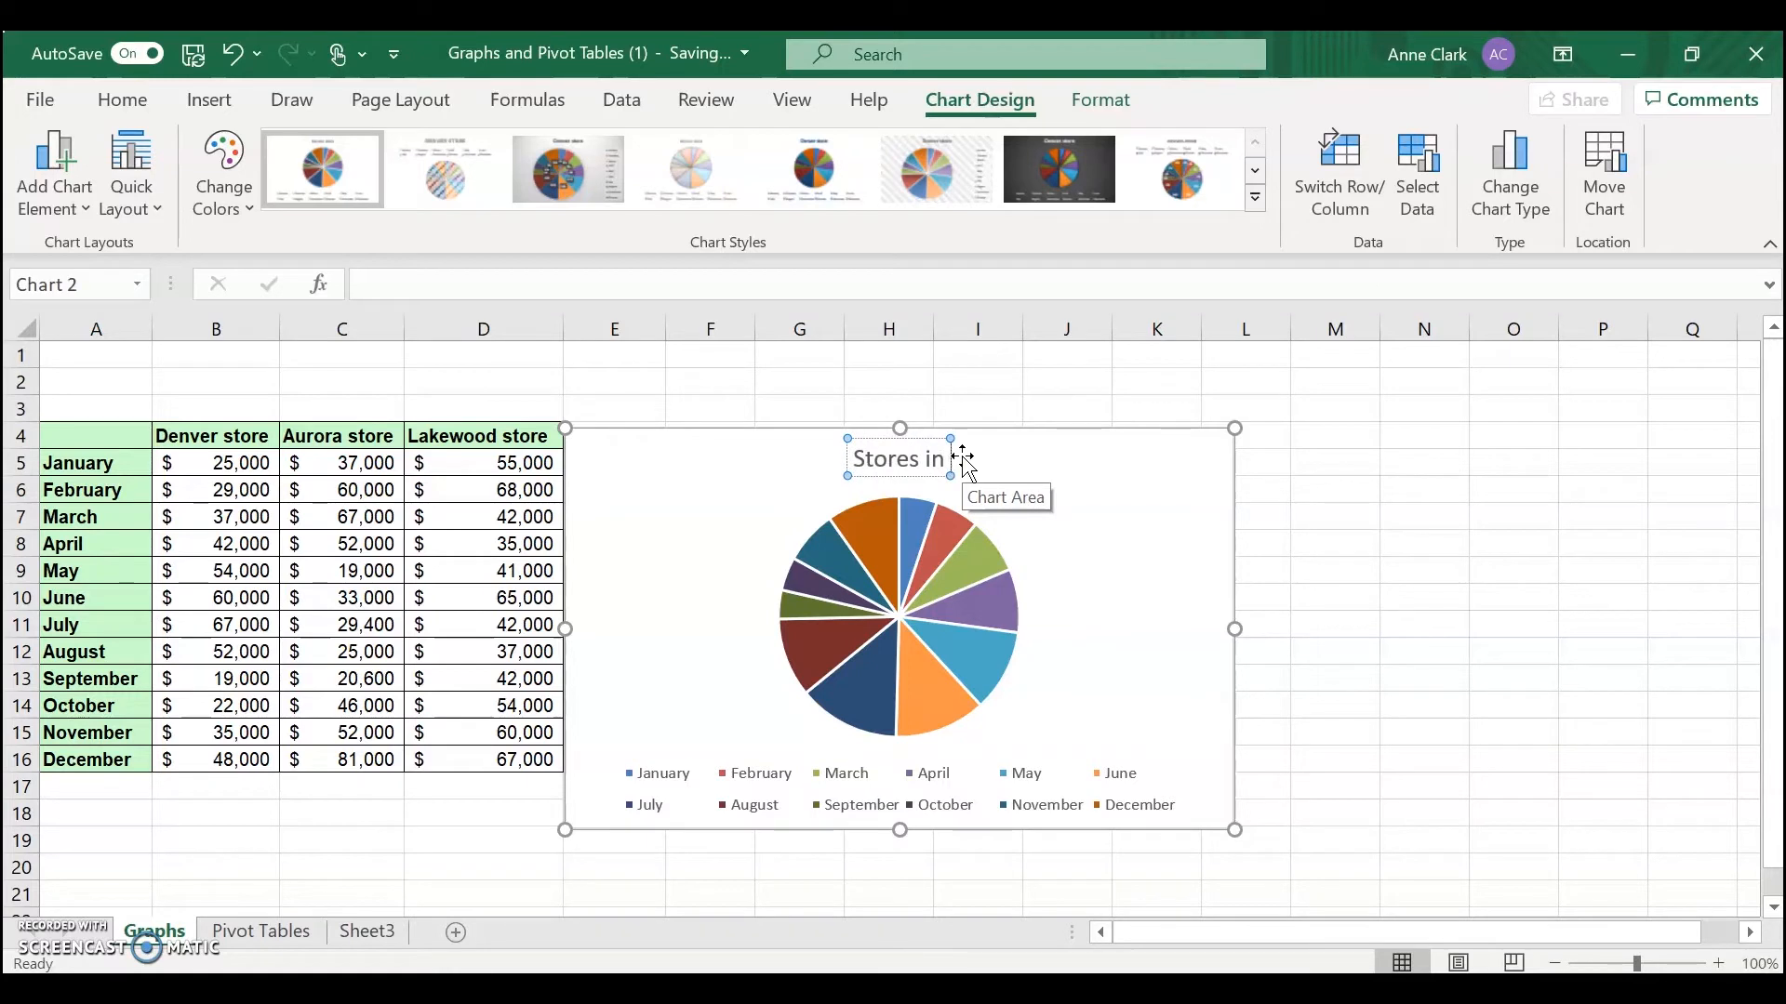
type(" Colorado")
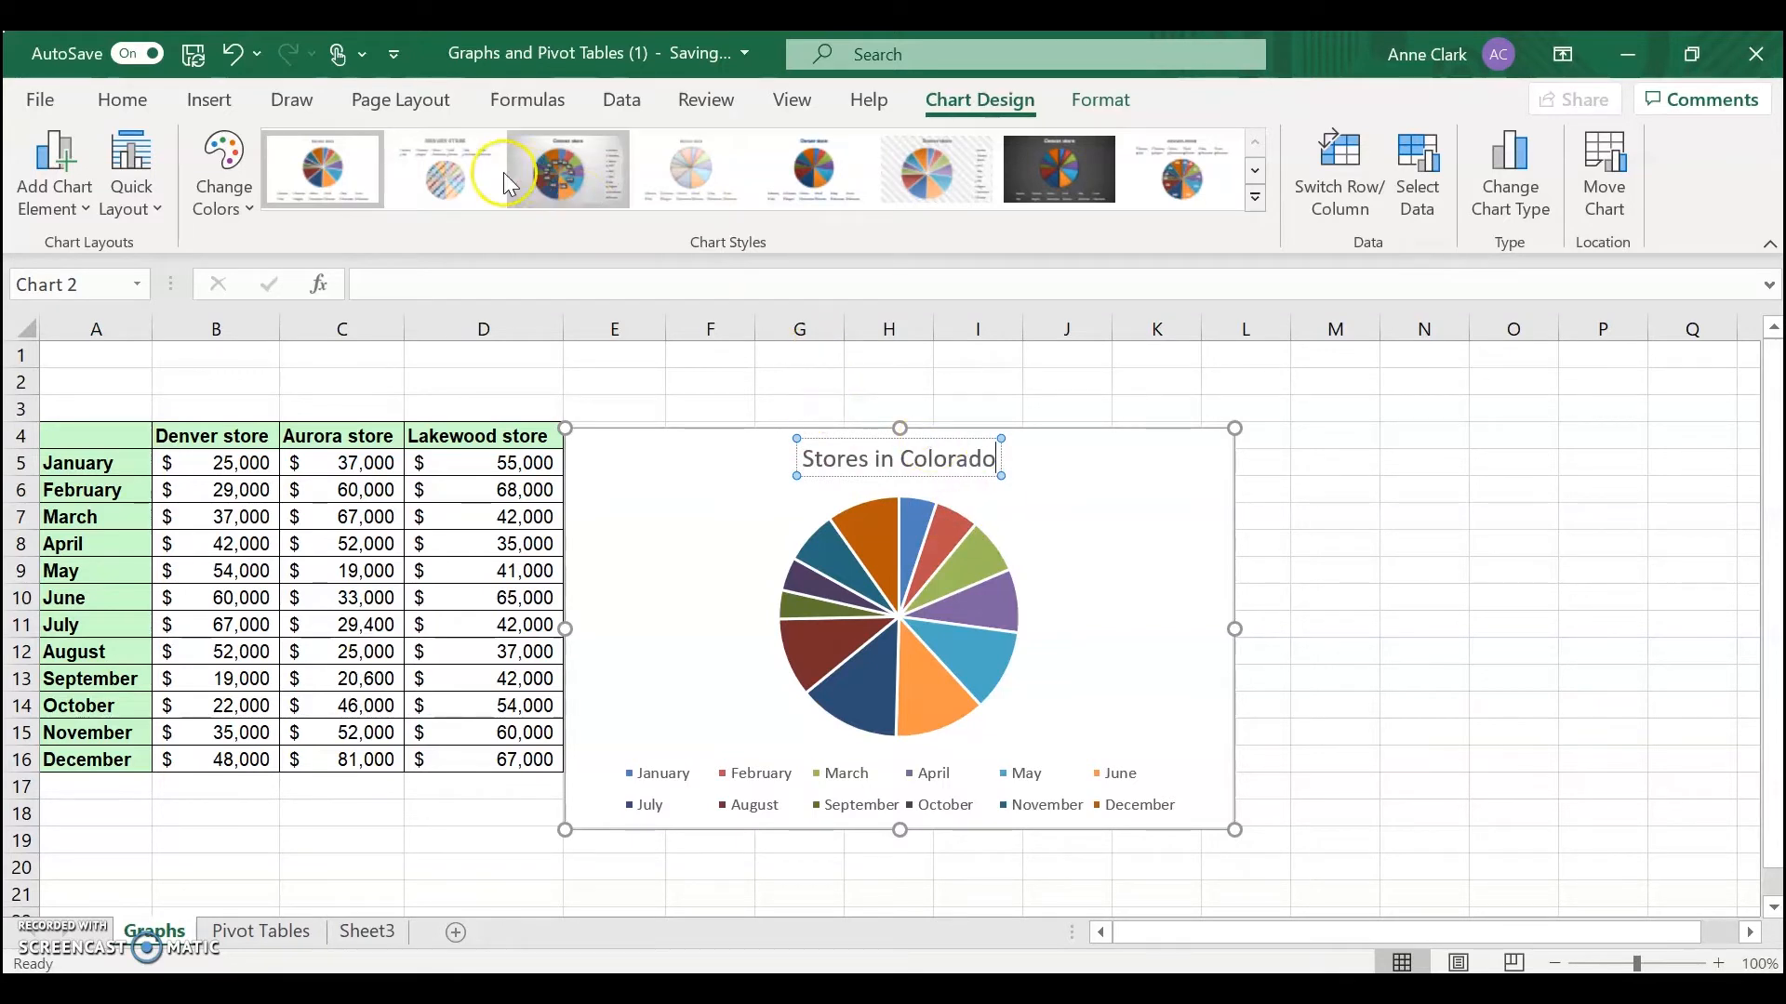
Try several chart styles, settling on the sixth style with the textured background
left_click(452, 168)
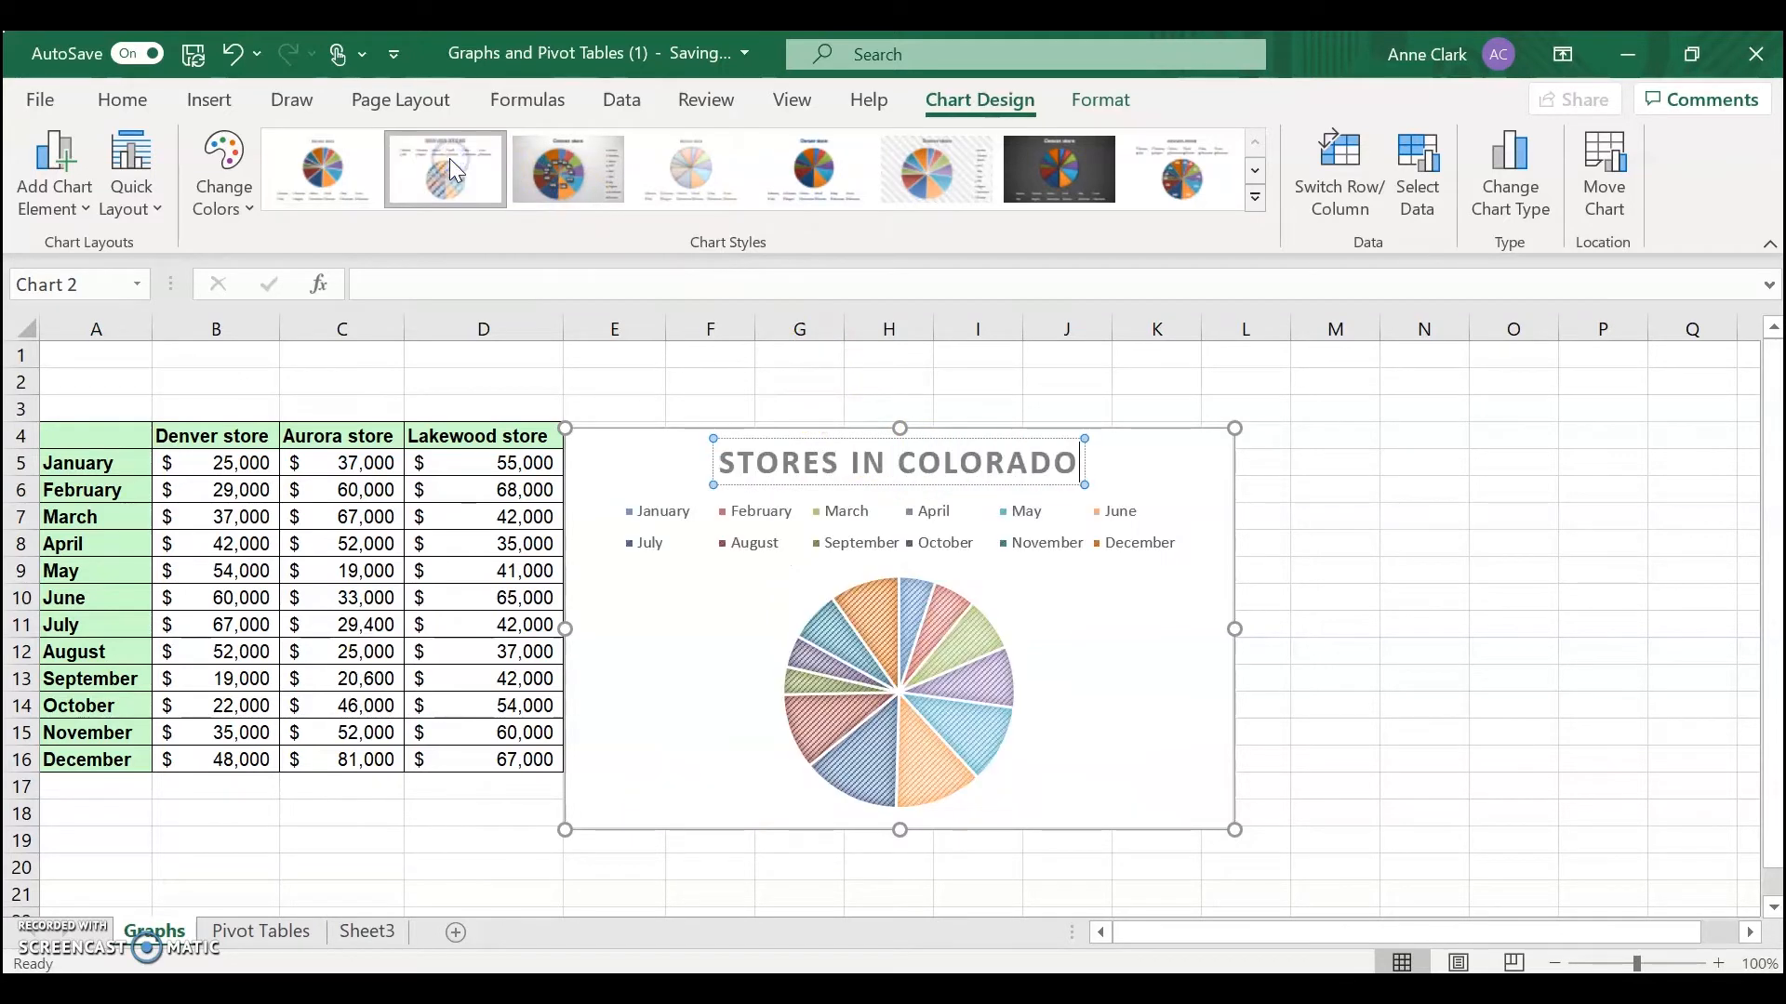
left_click(701, 165)
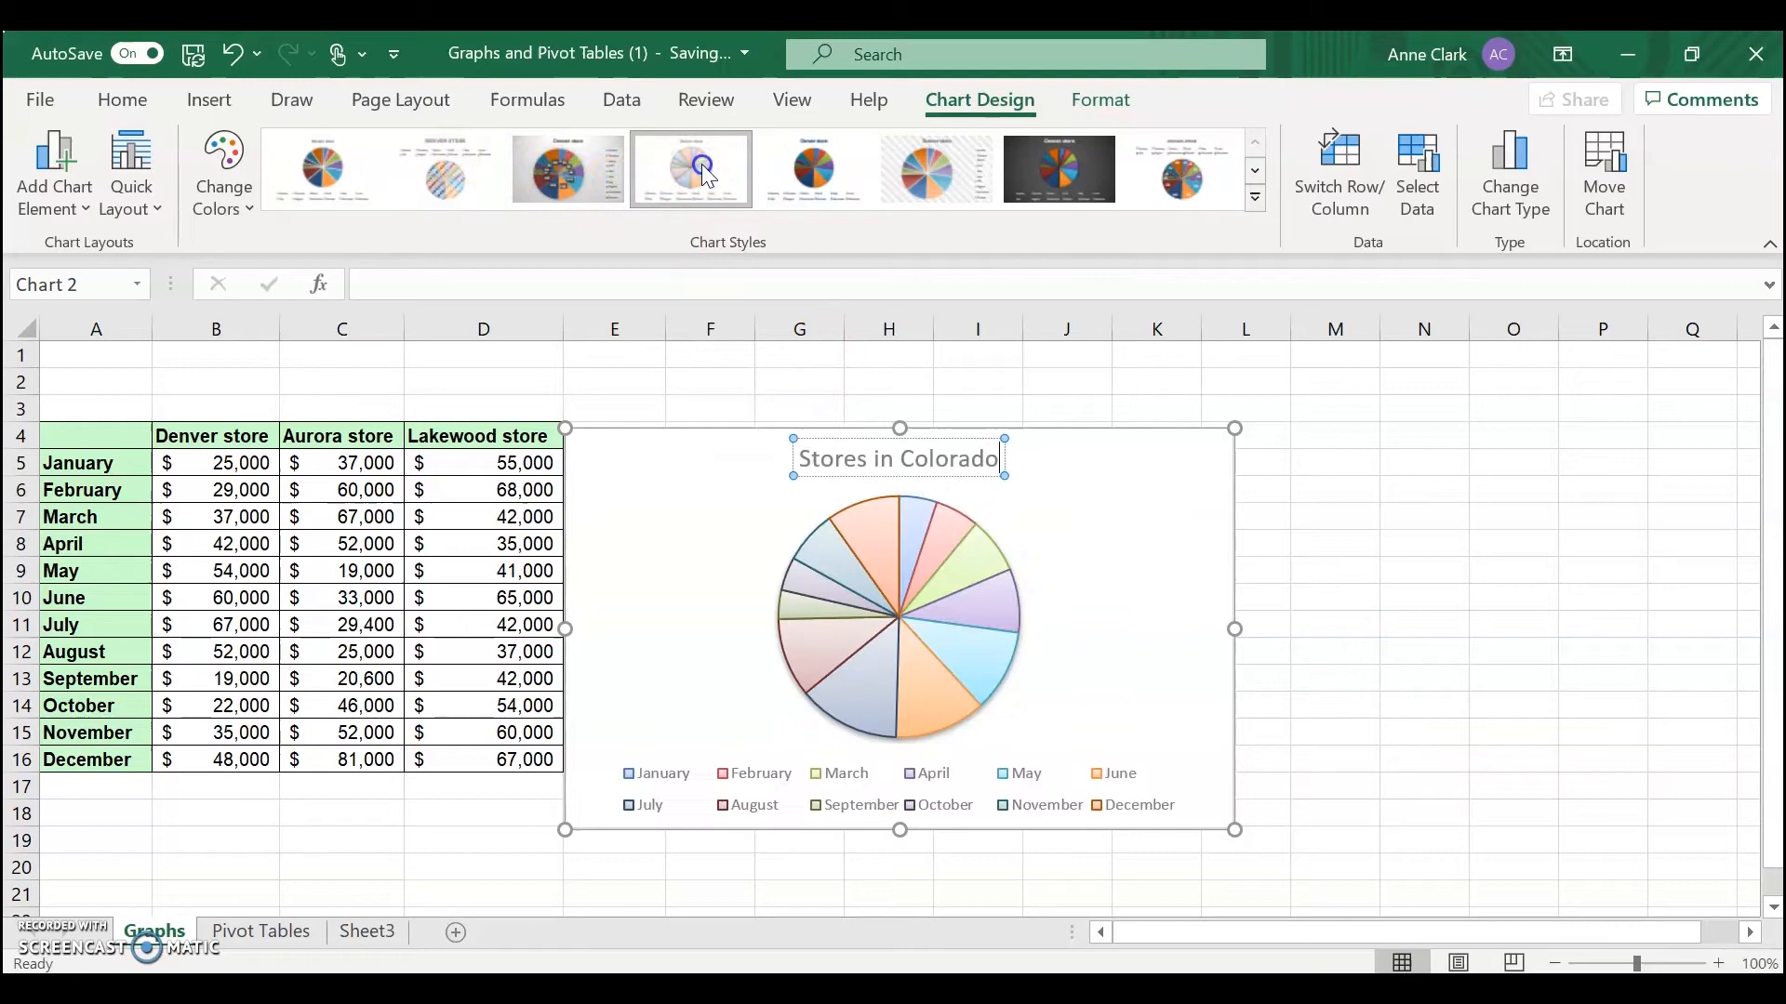
left_click(856, 164)
left_click(916, 172)
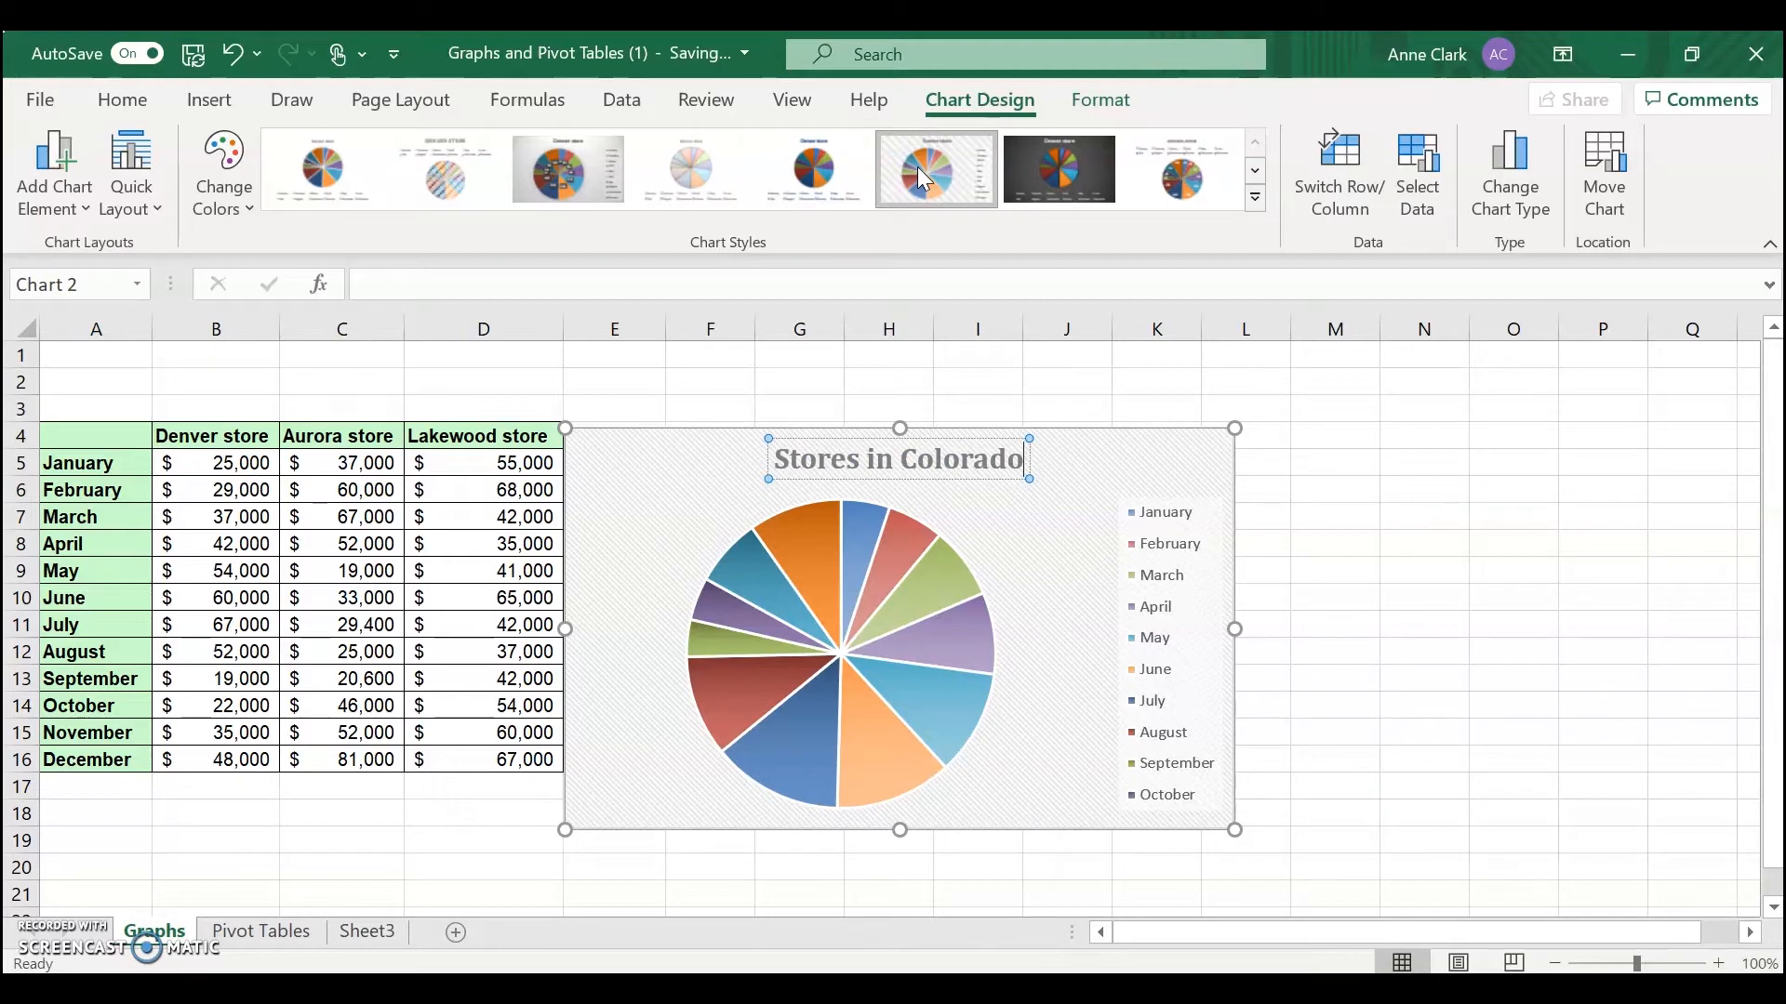
Change the chart colors, finally choosing the second Colorful palette
left_click(222, 162)
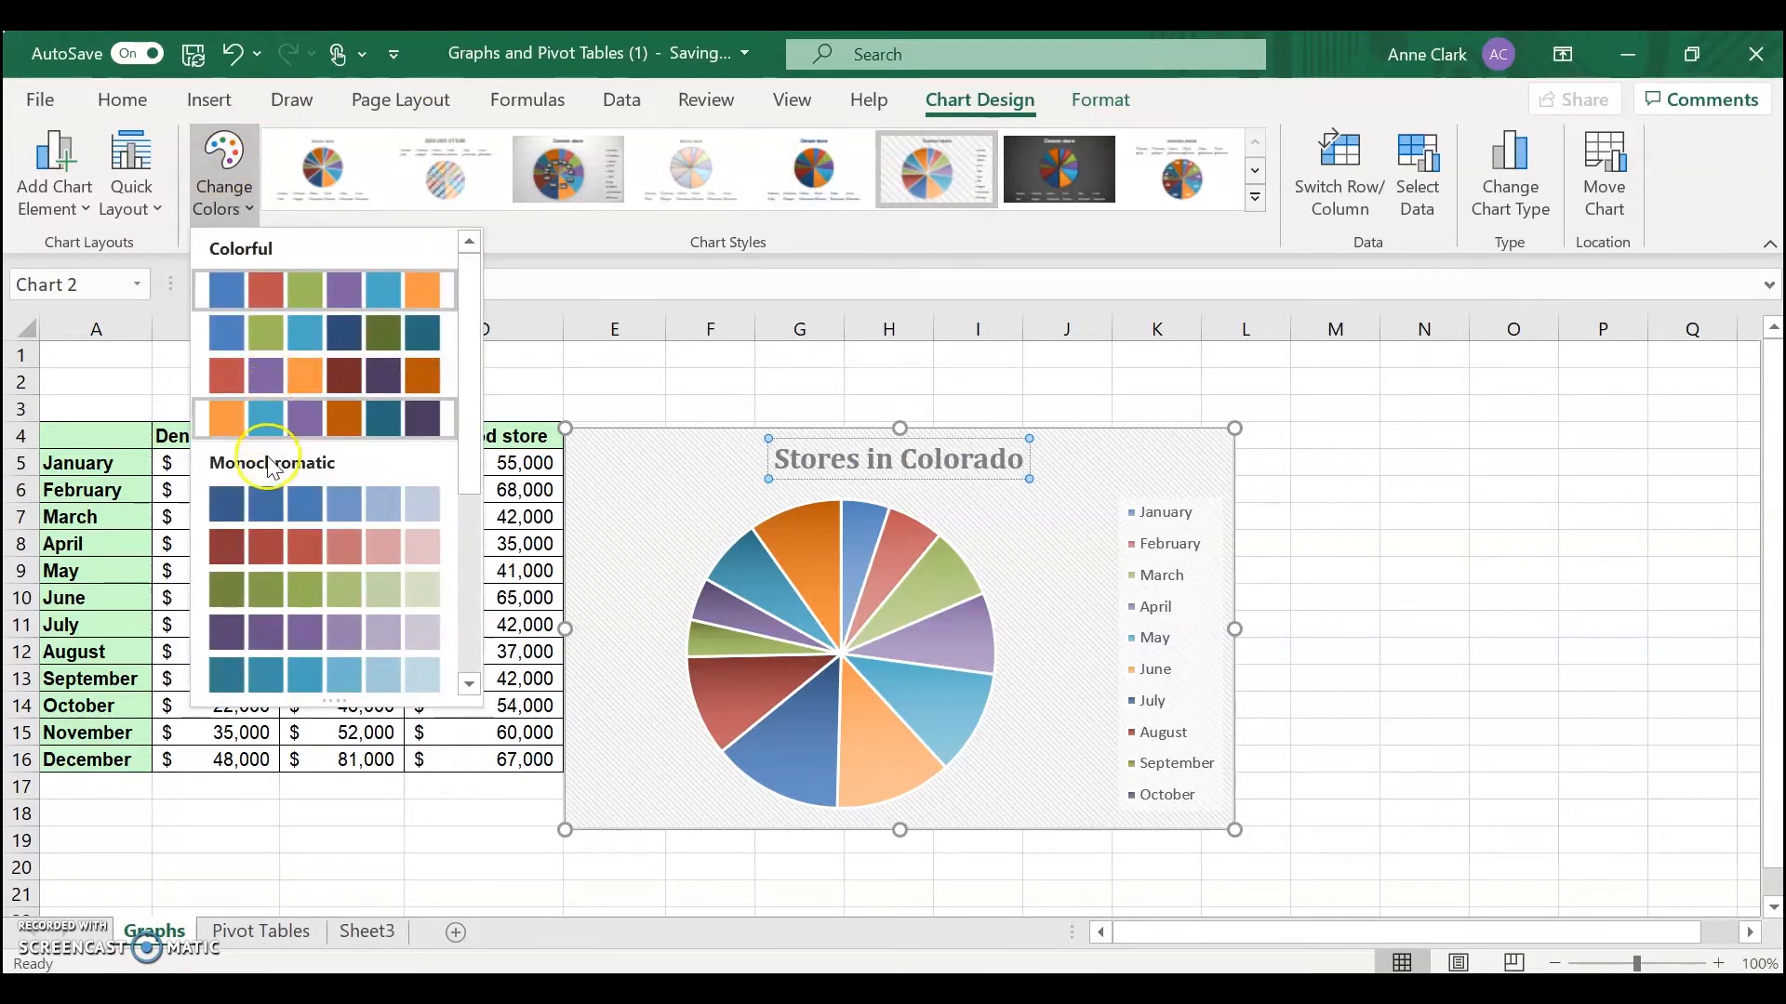
left_click(264, 498)
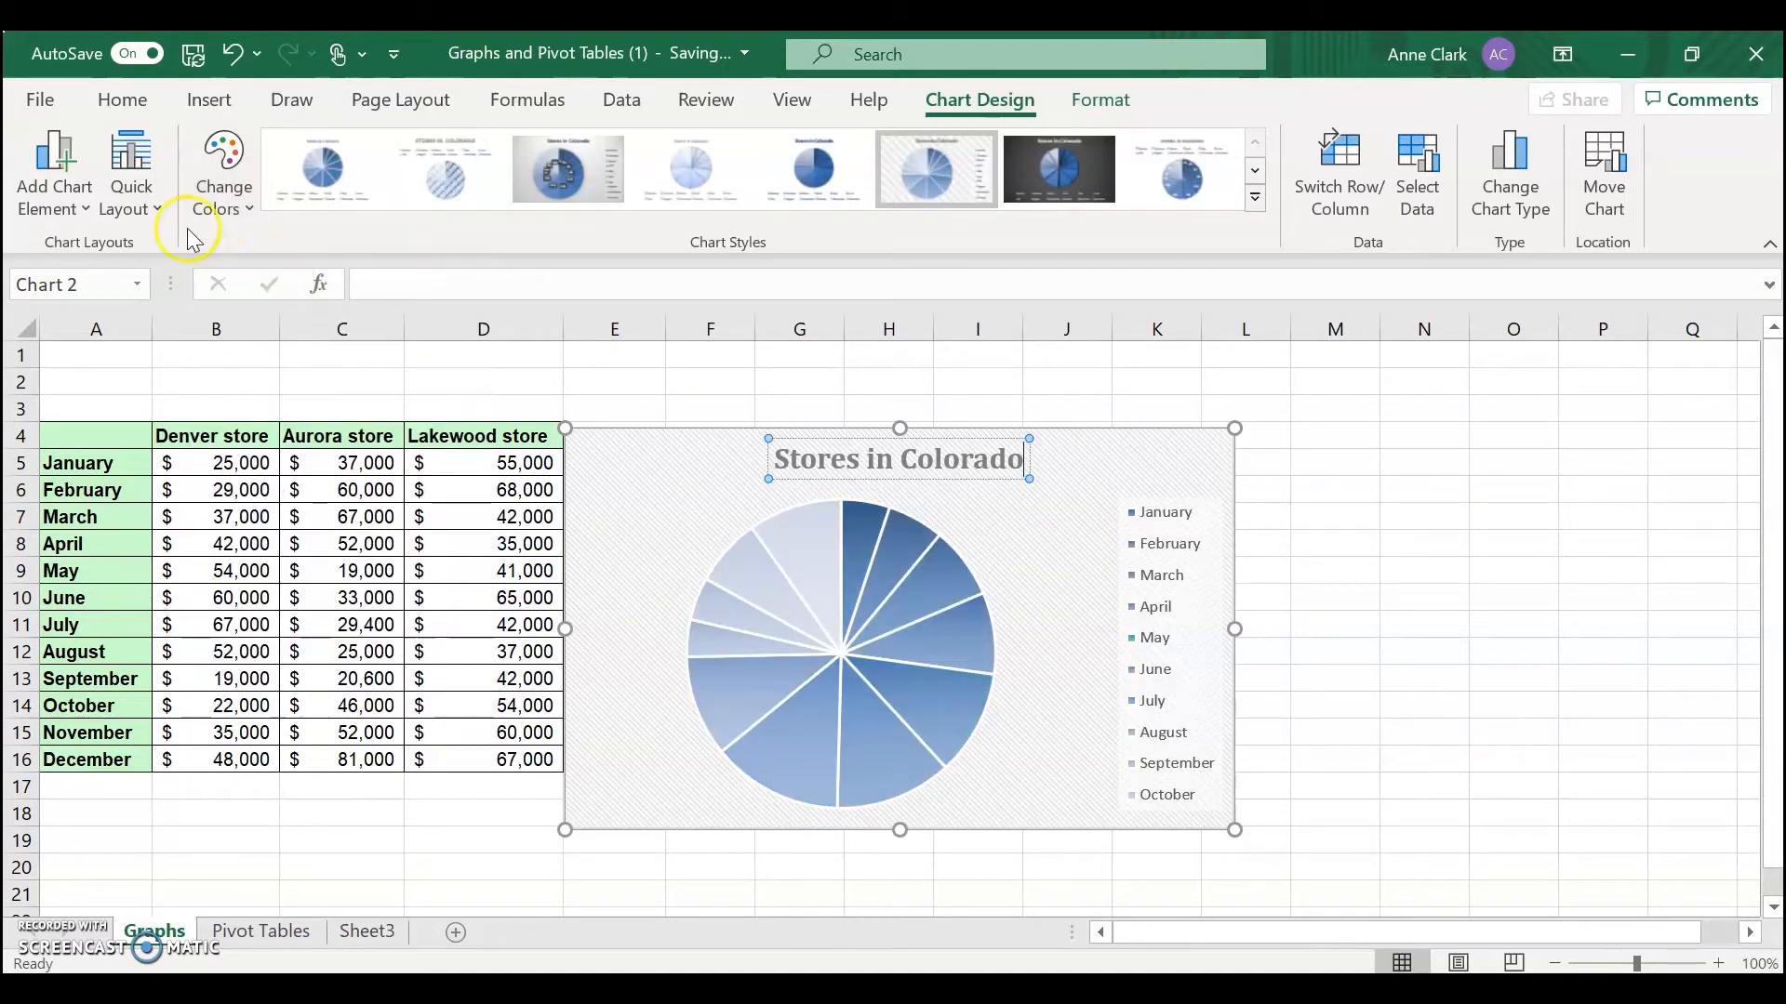
left_click(215, 216)
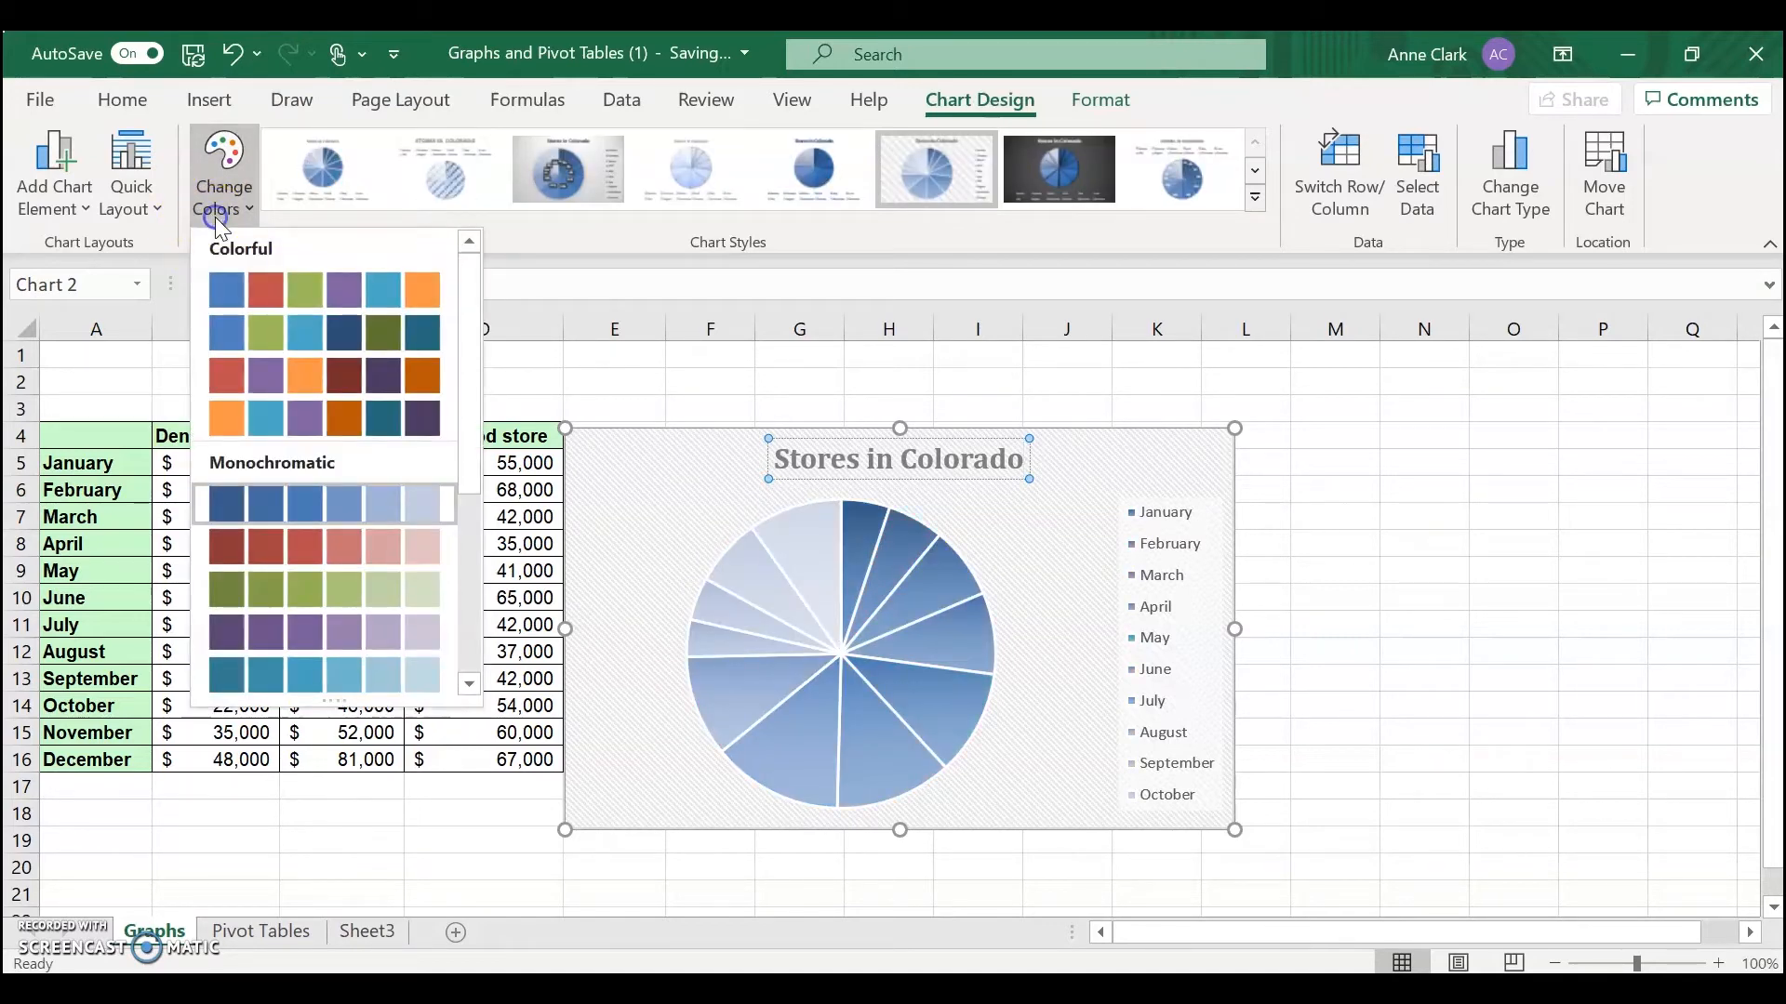
left_click(398, 324)
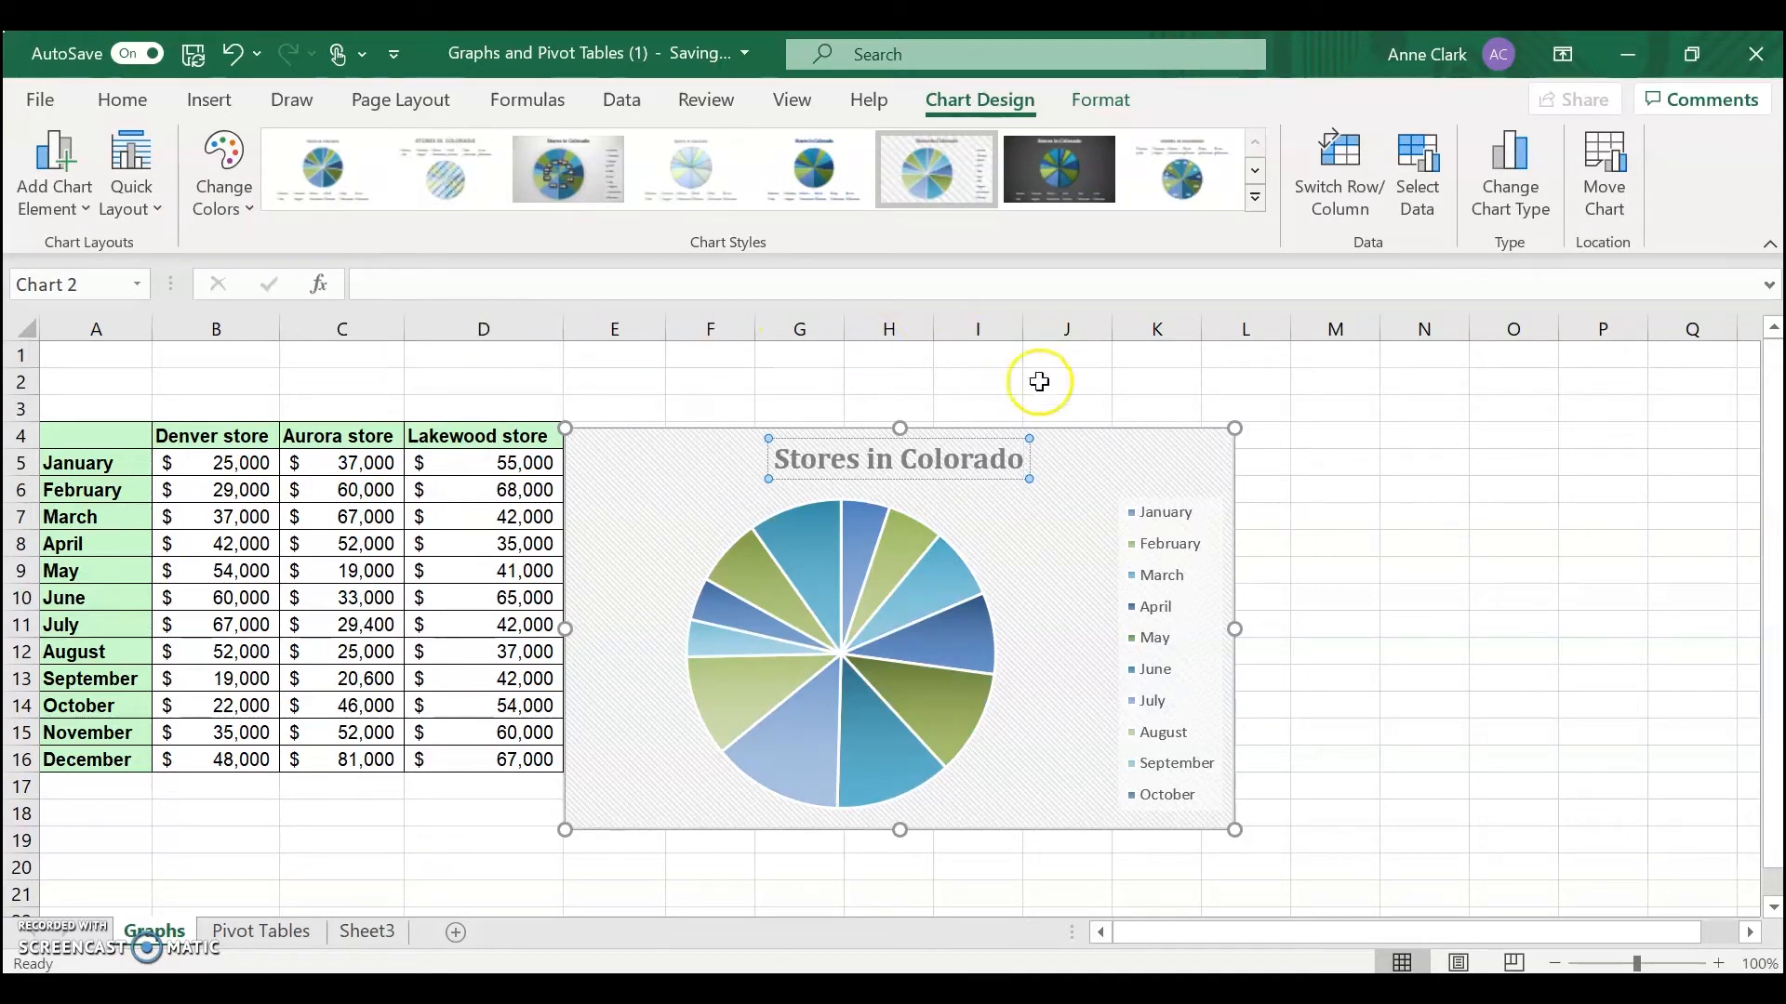
Turn off the chart title and add data labels to the pie slices
left_click(1181, 460)
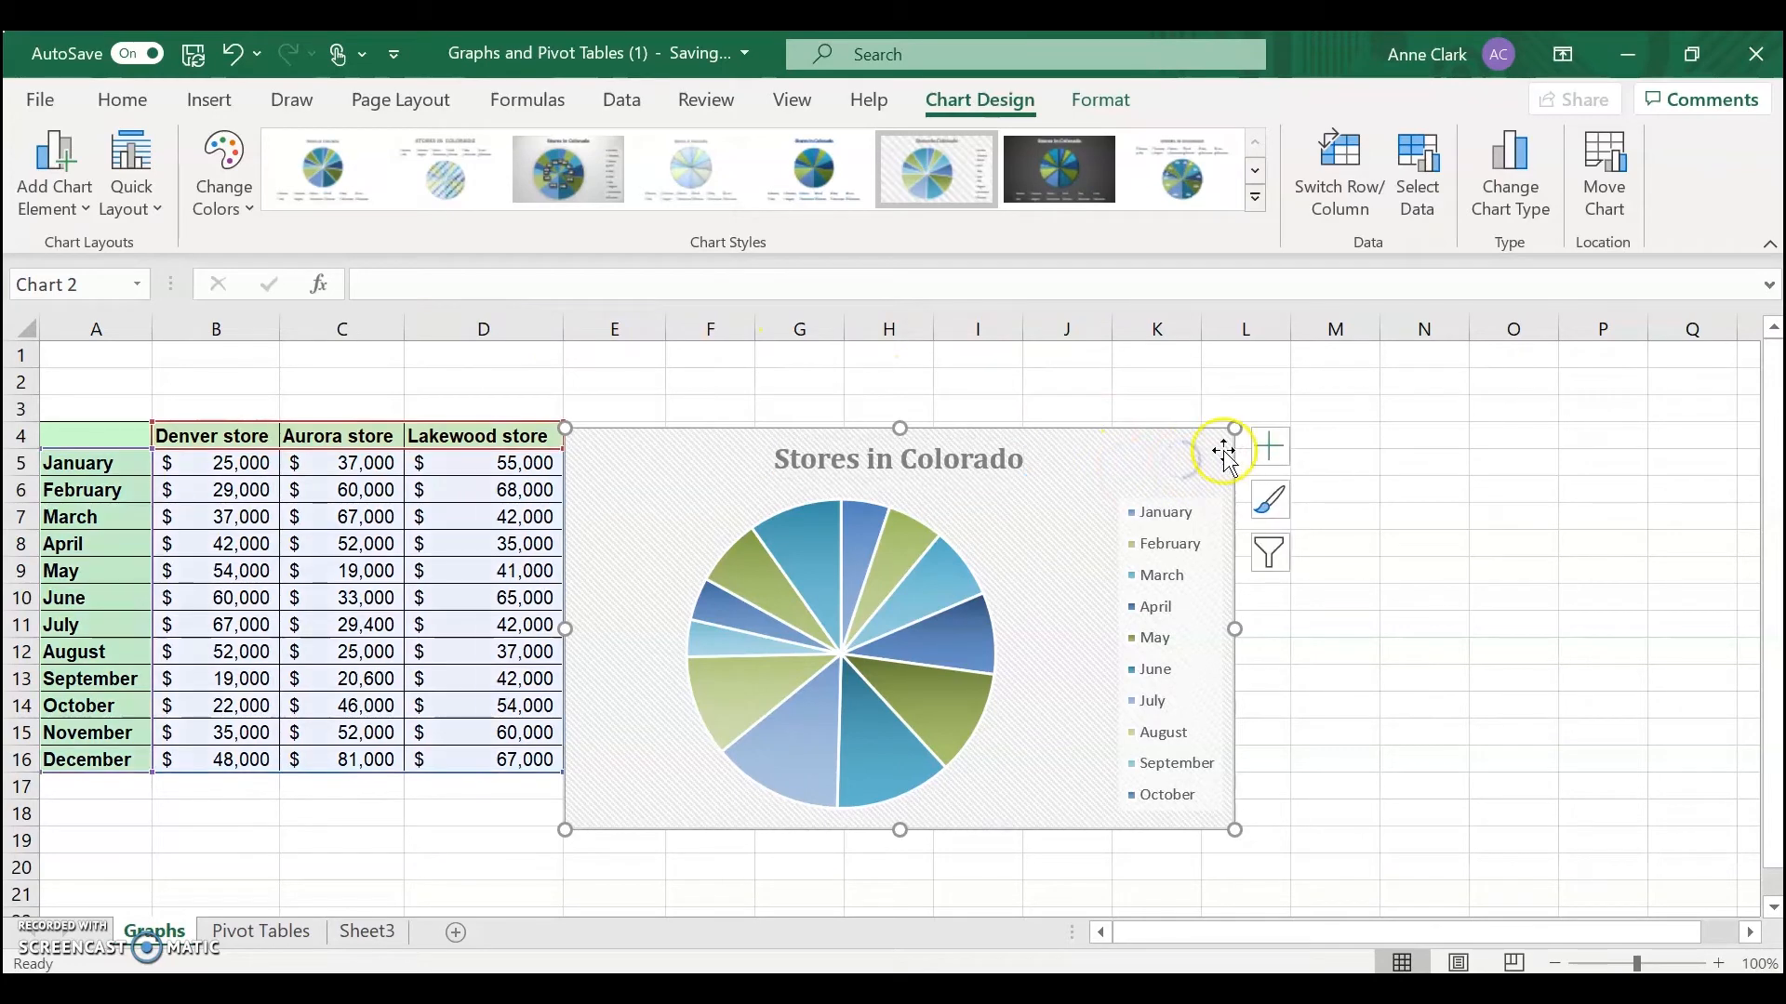
left_click(1275, 456)
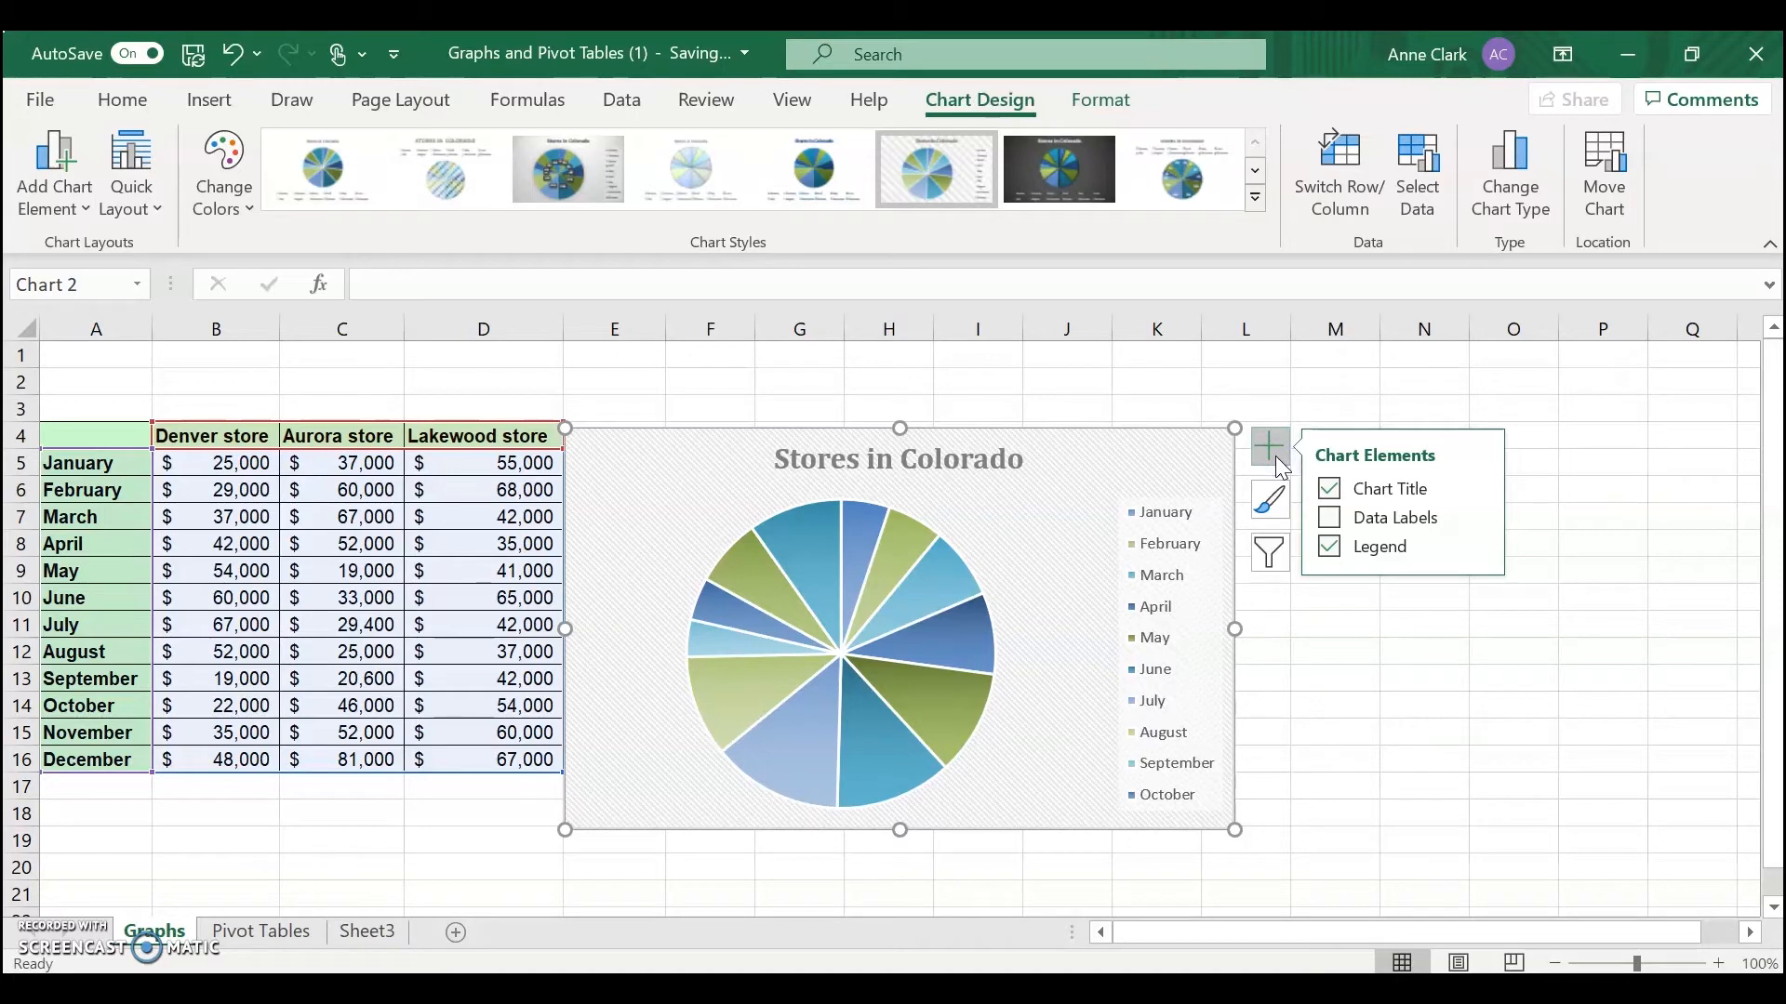
left_click(1331, 489)
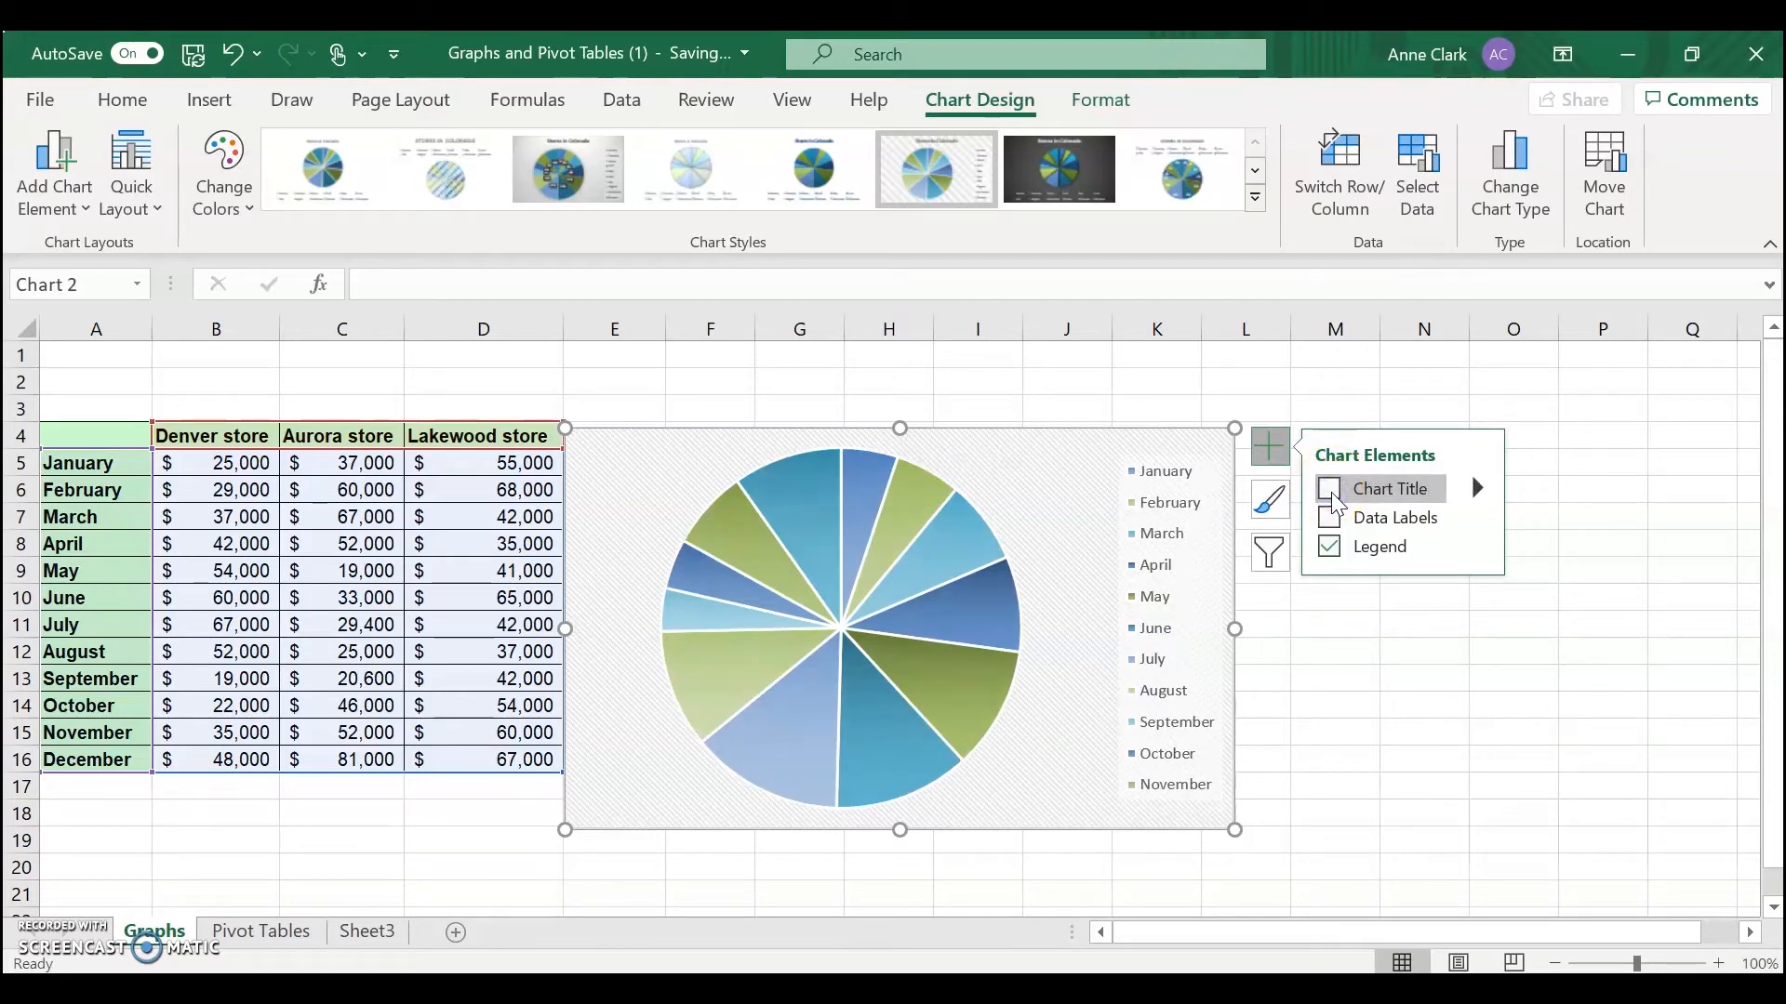
left_click(1339, 550)
left_click(1335, 548)
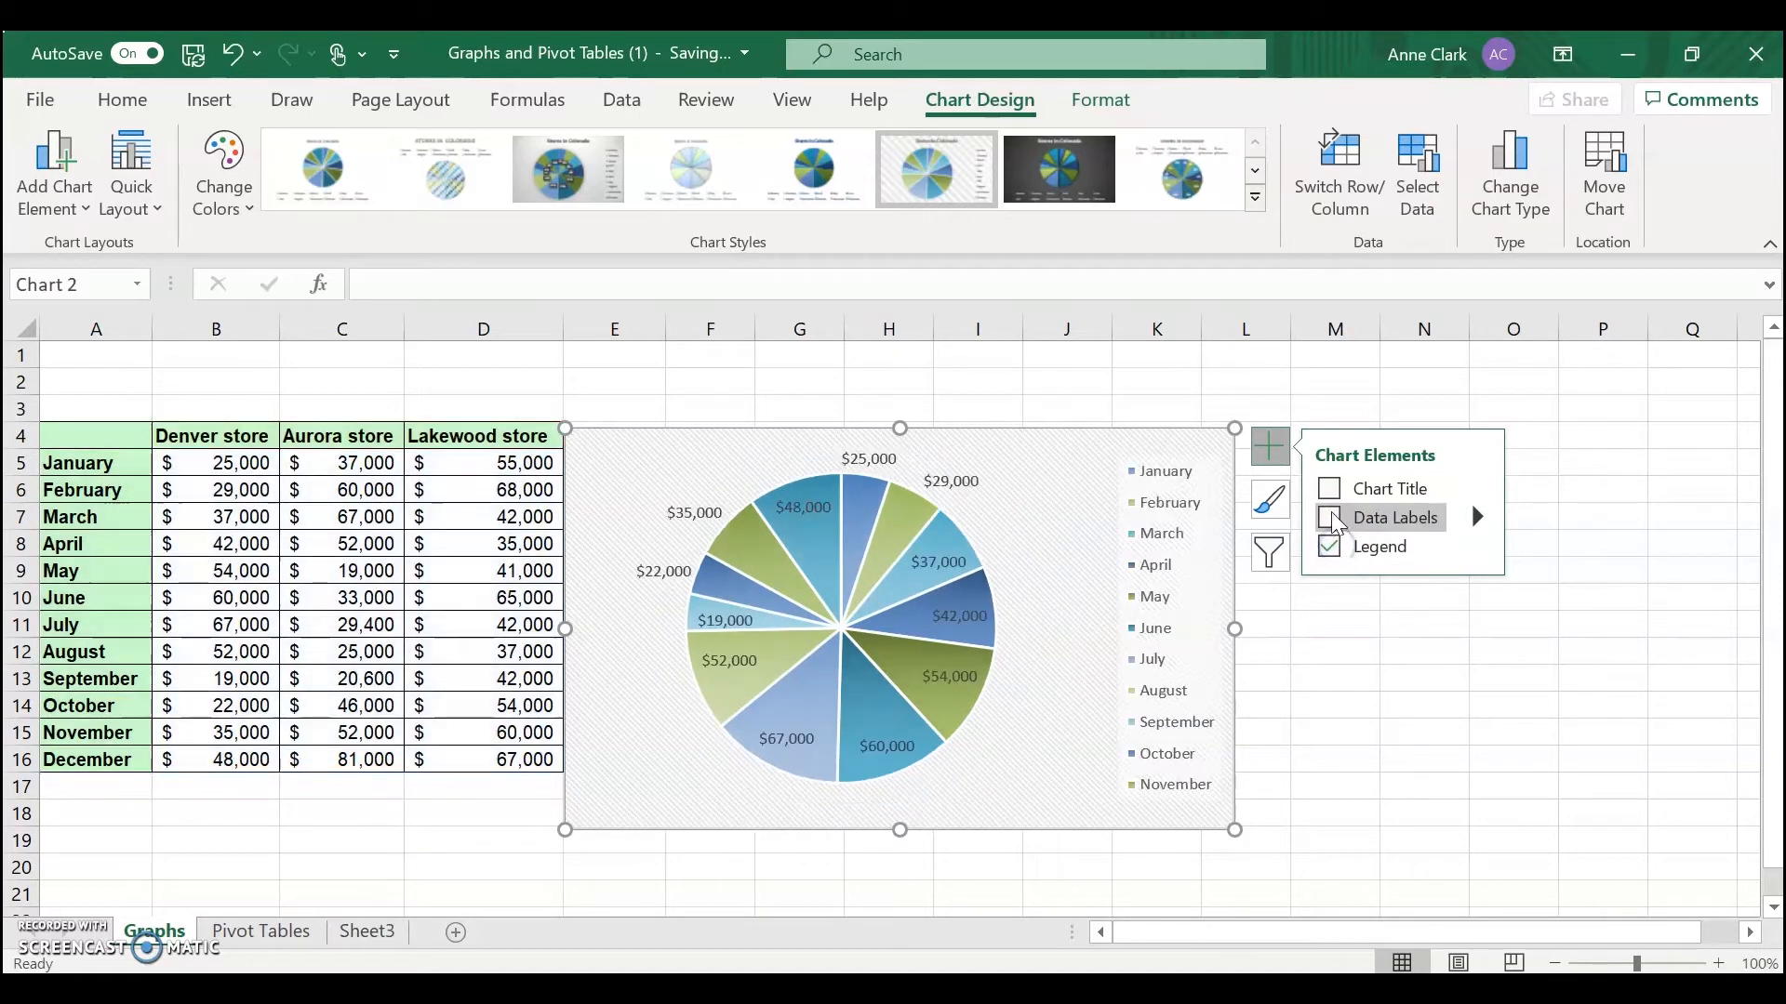
Turn the chart title back on while keeping data labels and legend
left_click(1330, 490)
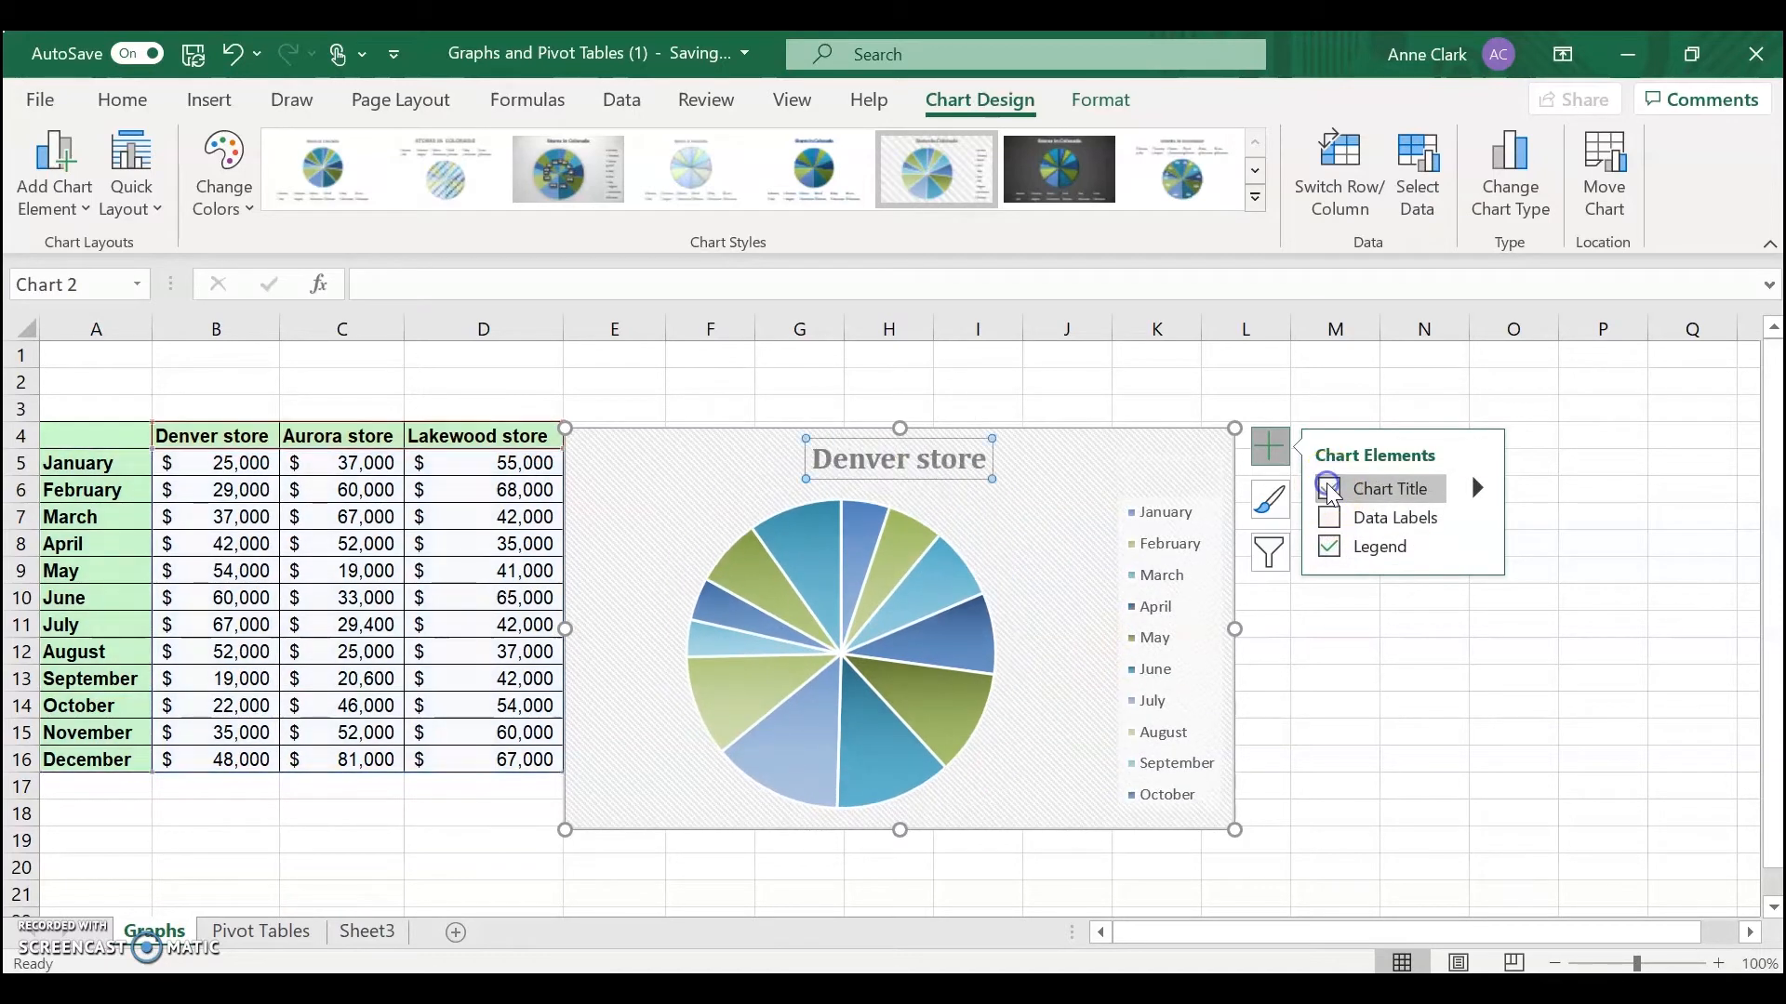
left_click(1330, 532)
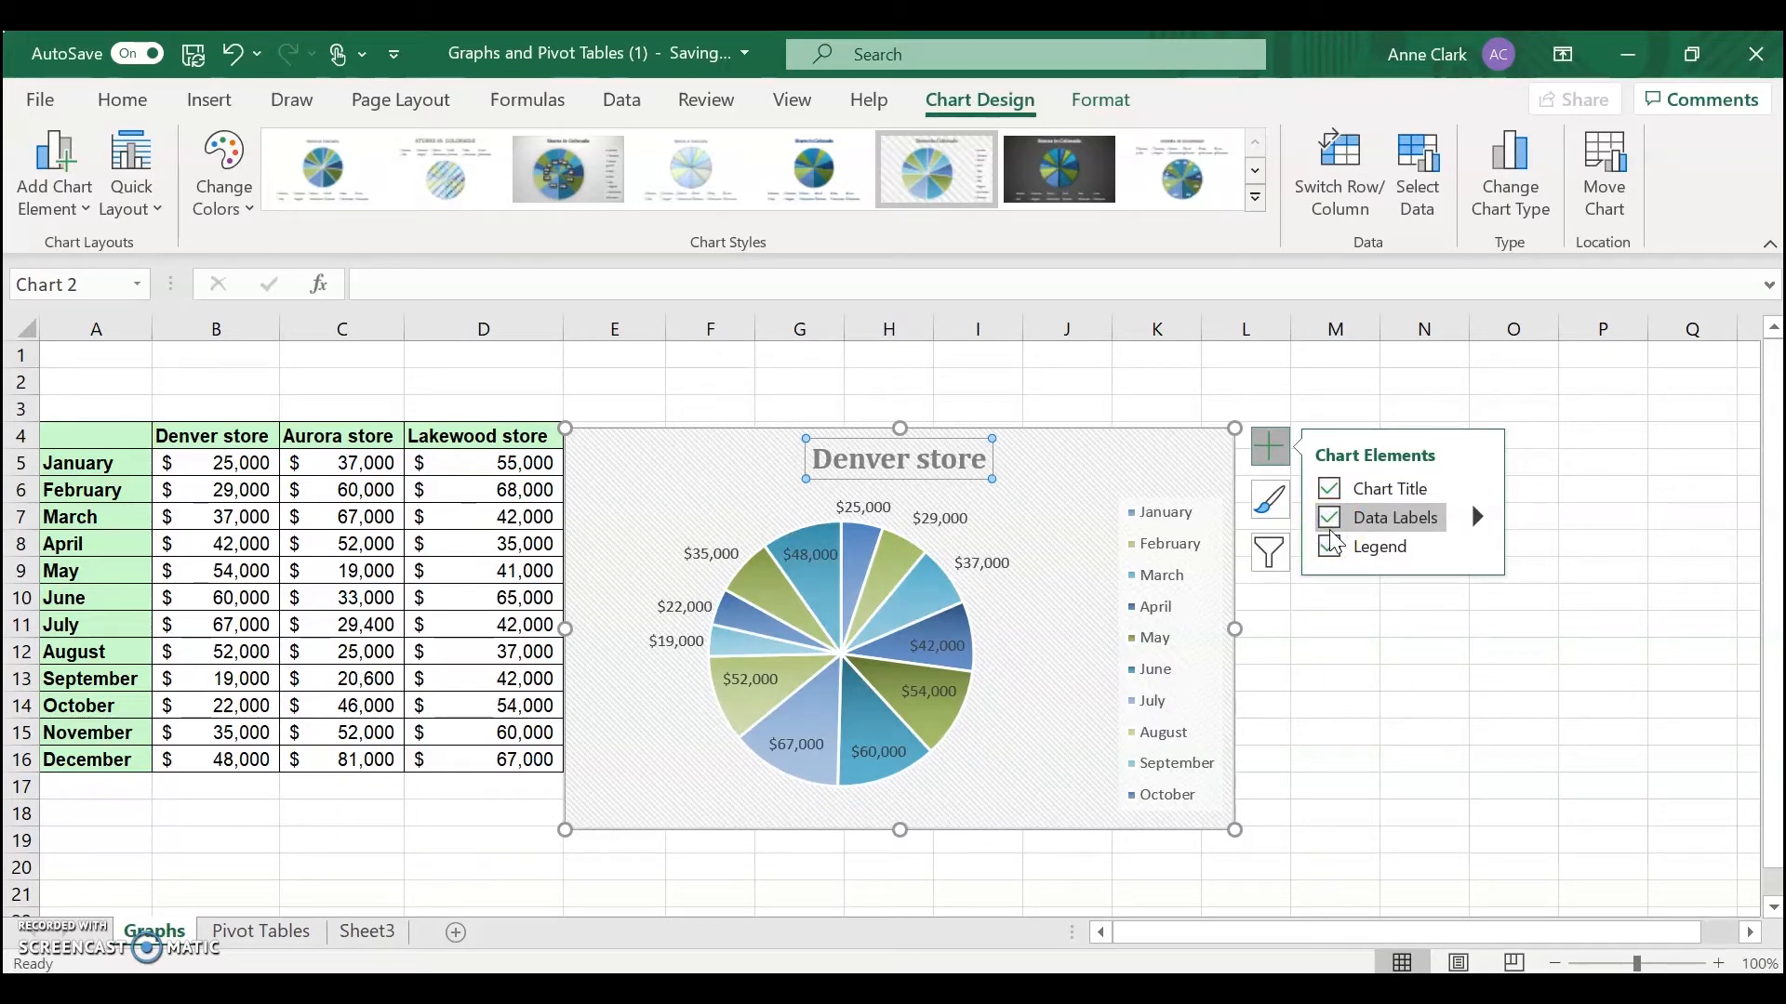
left_click(617, 789)
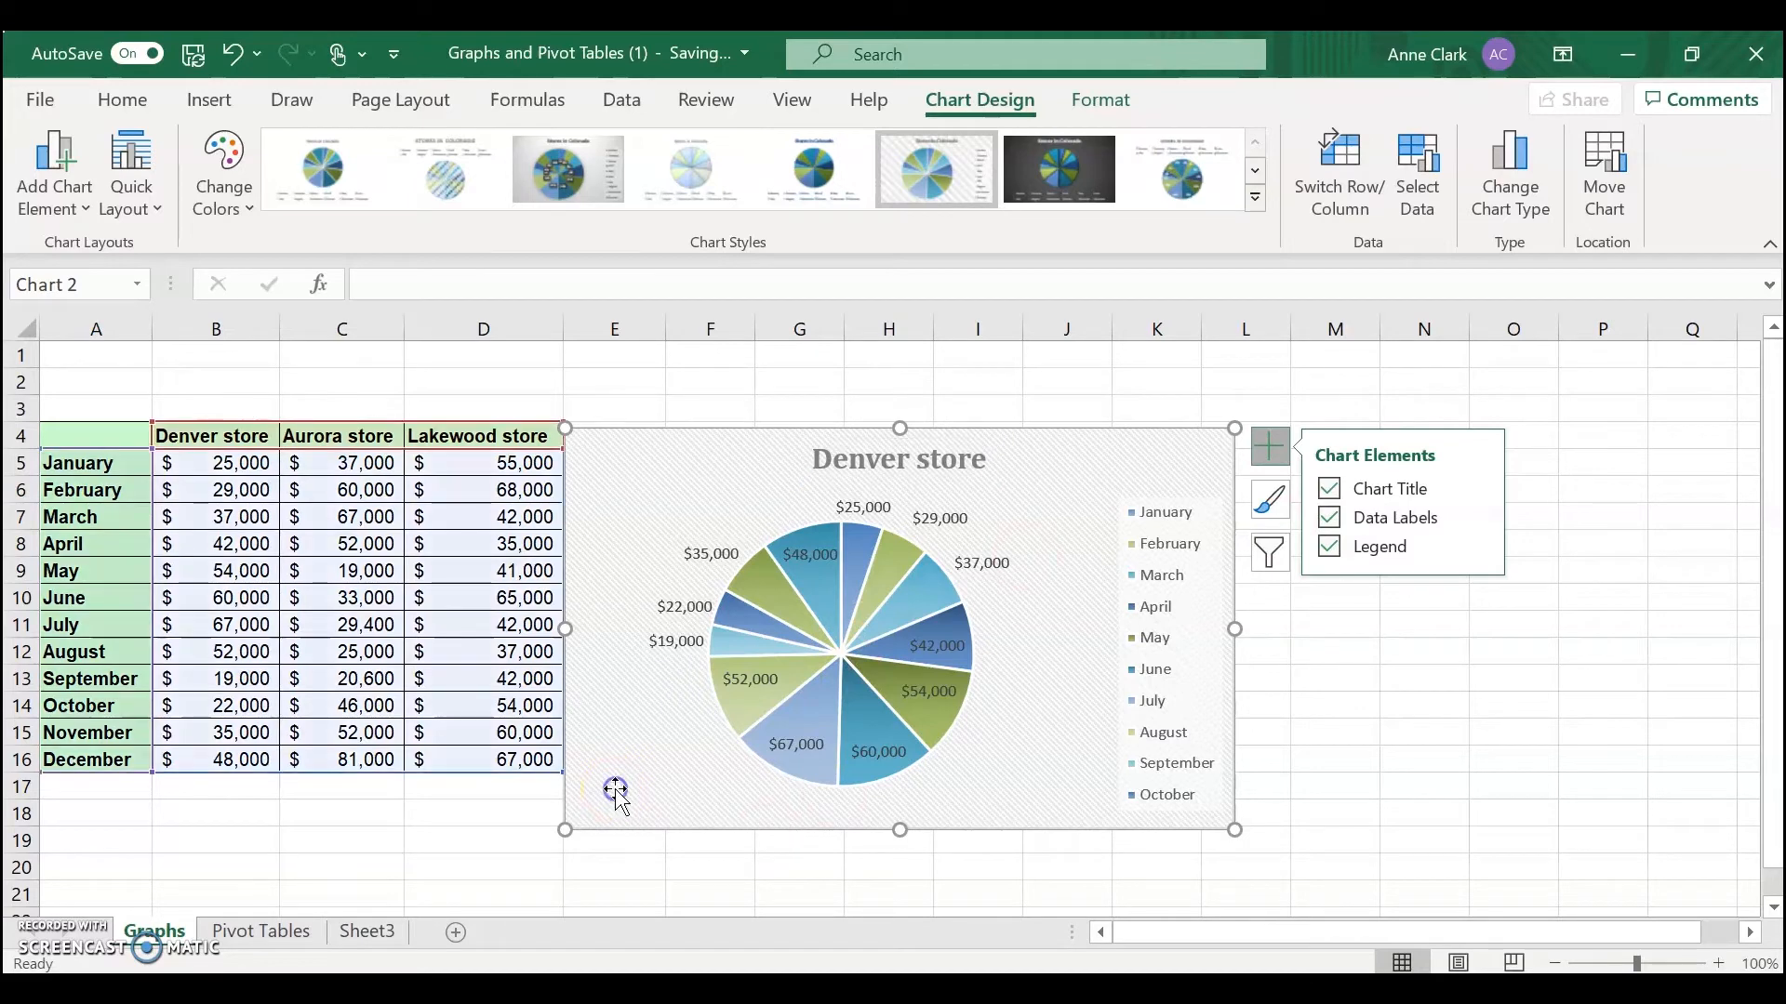
Delete the pie chart
left_click(684, 496)
key("Delete")
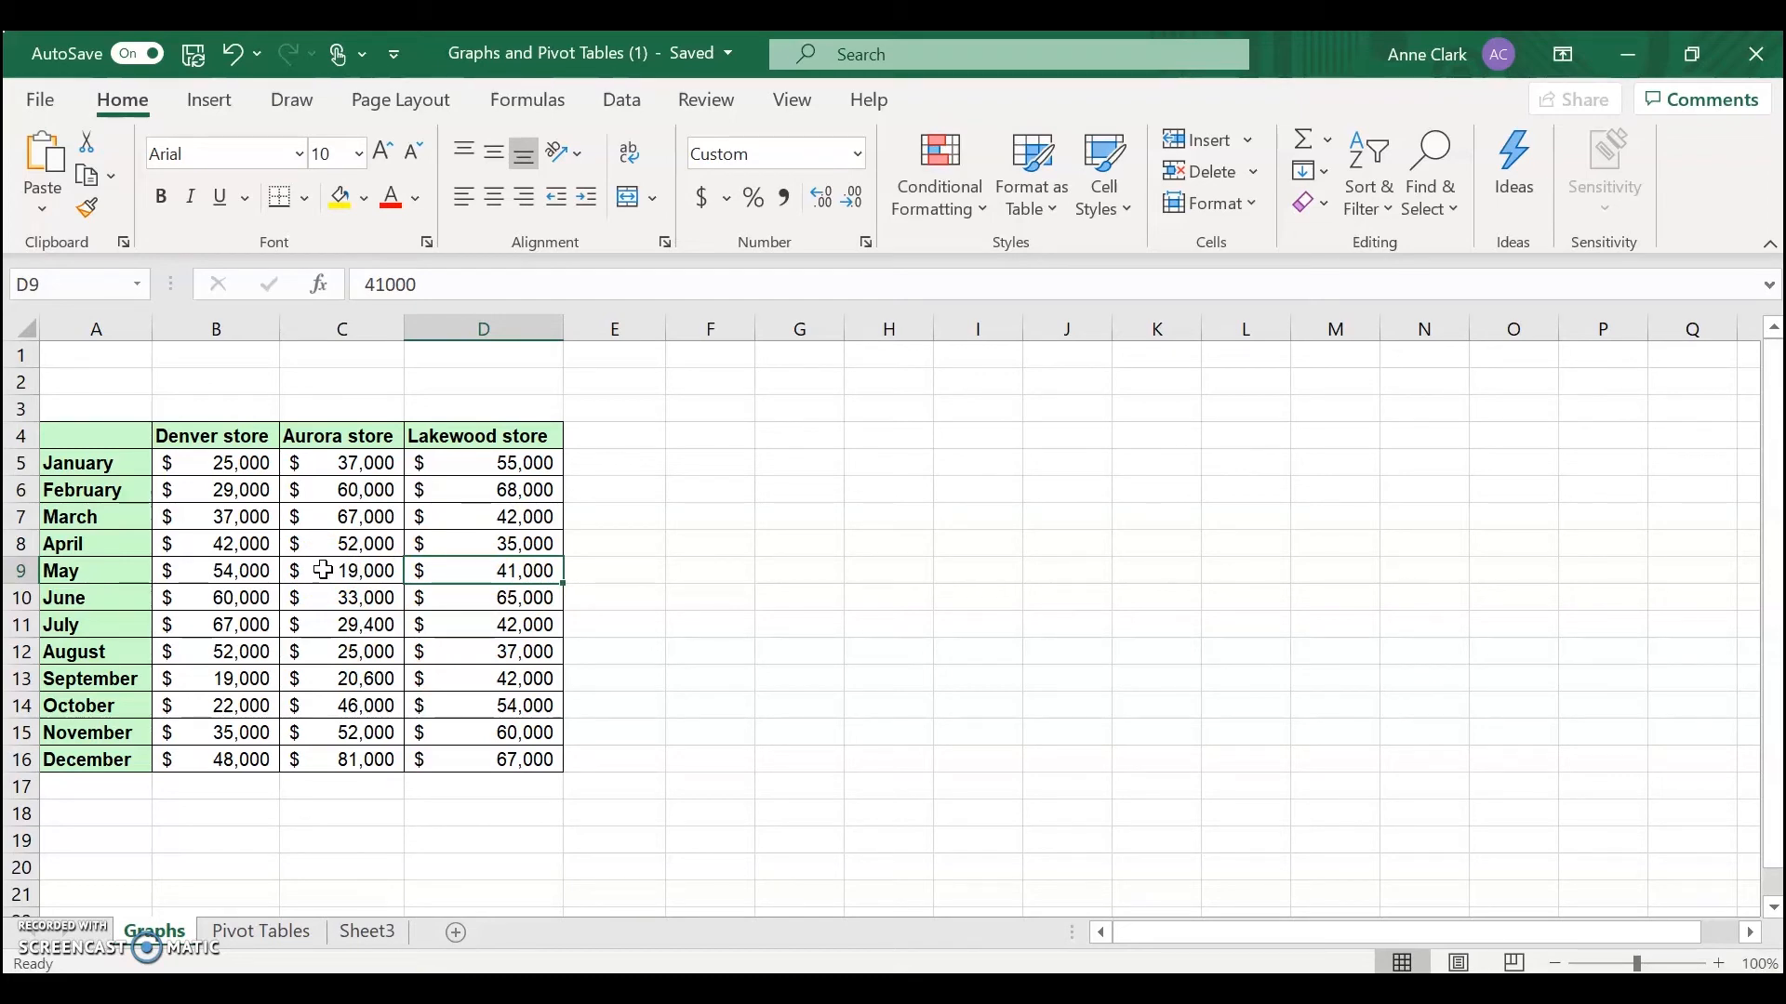
Insert a new 2-D pie chart from the store sales table
left_click(226, 97)
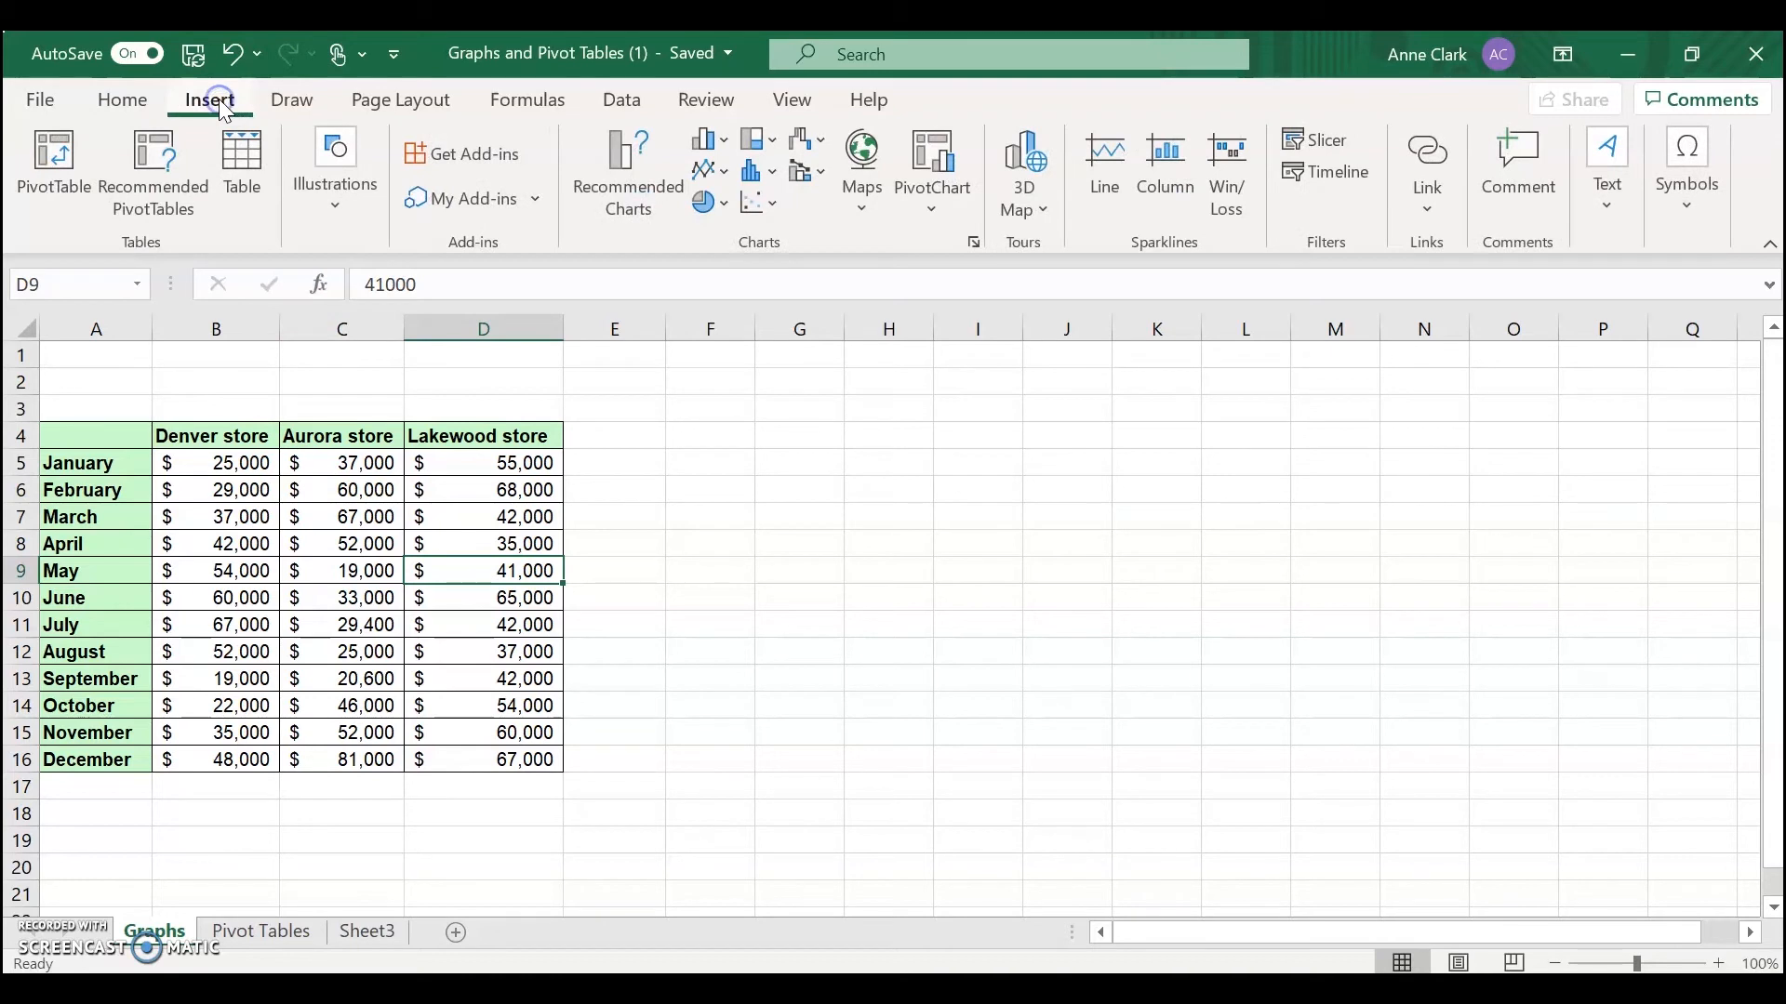
left_click(716, 207)
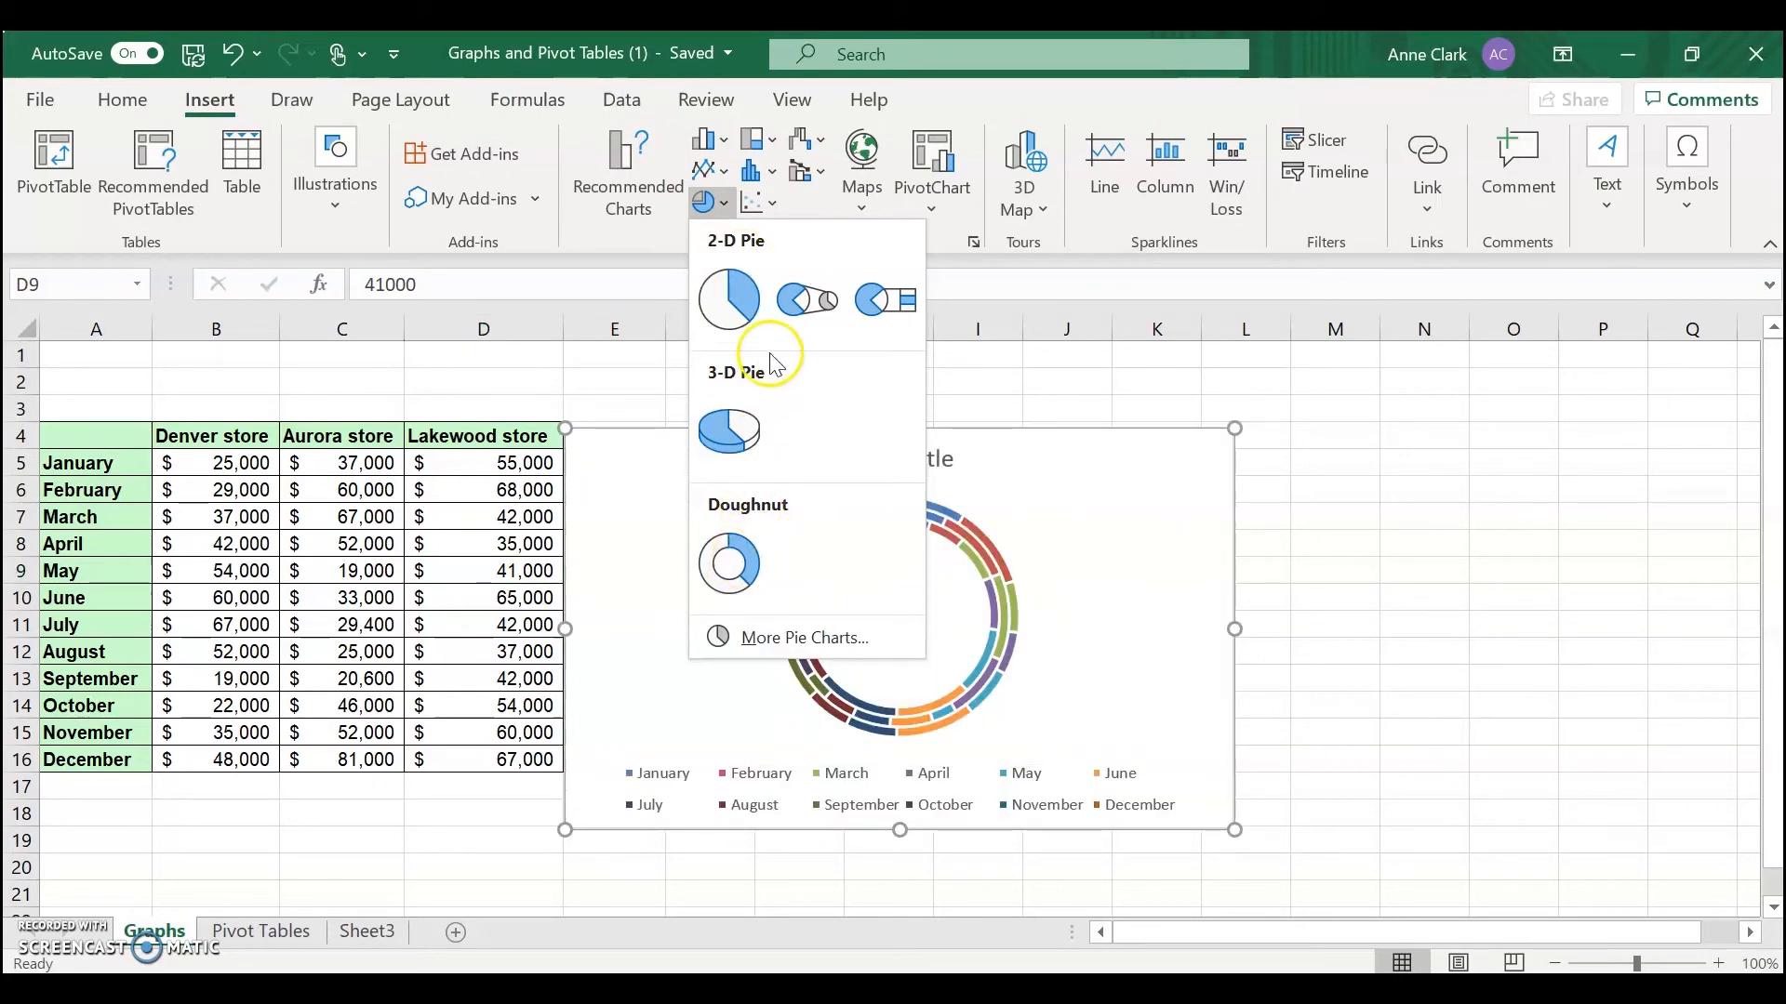
left_click(739, 300)
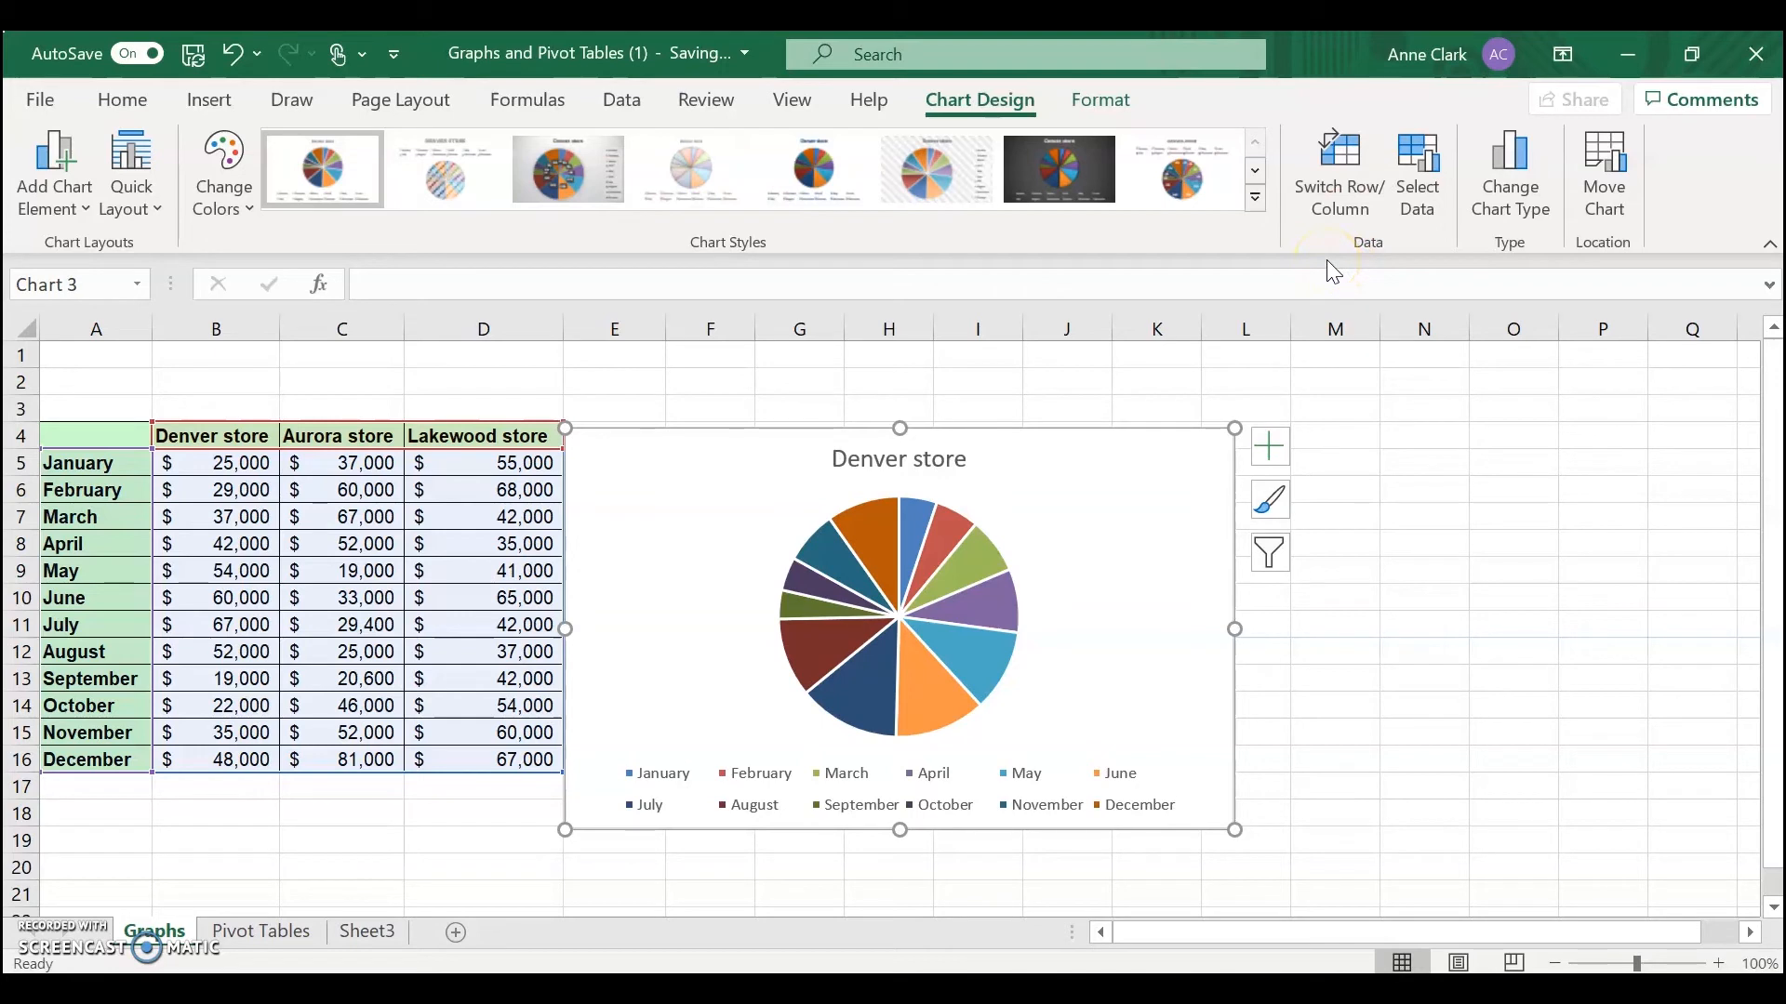
Switch rows and columns so the pie compares the three stores for a month
left_click(1346, 201)
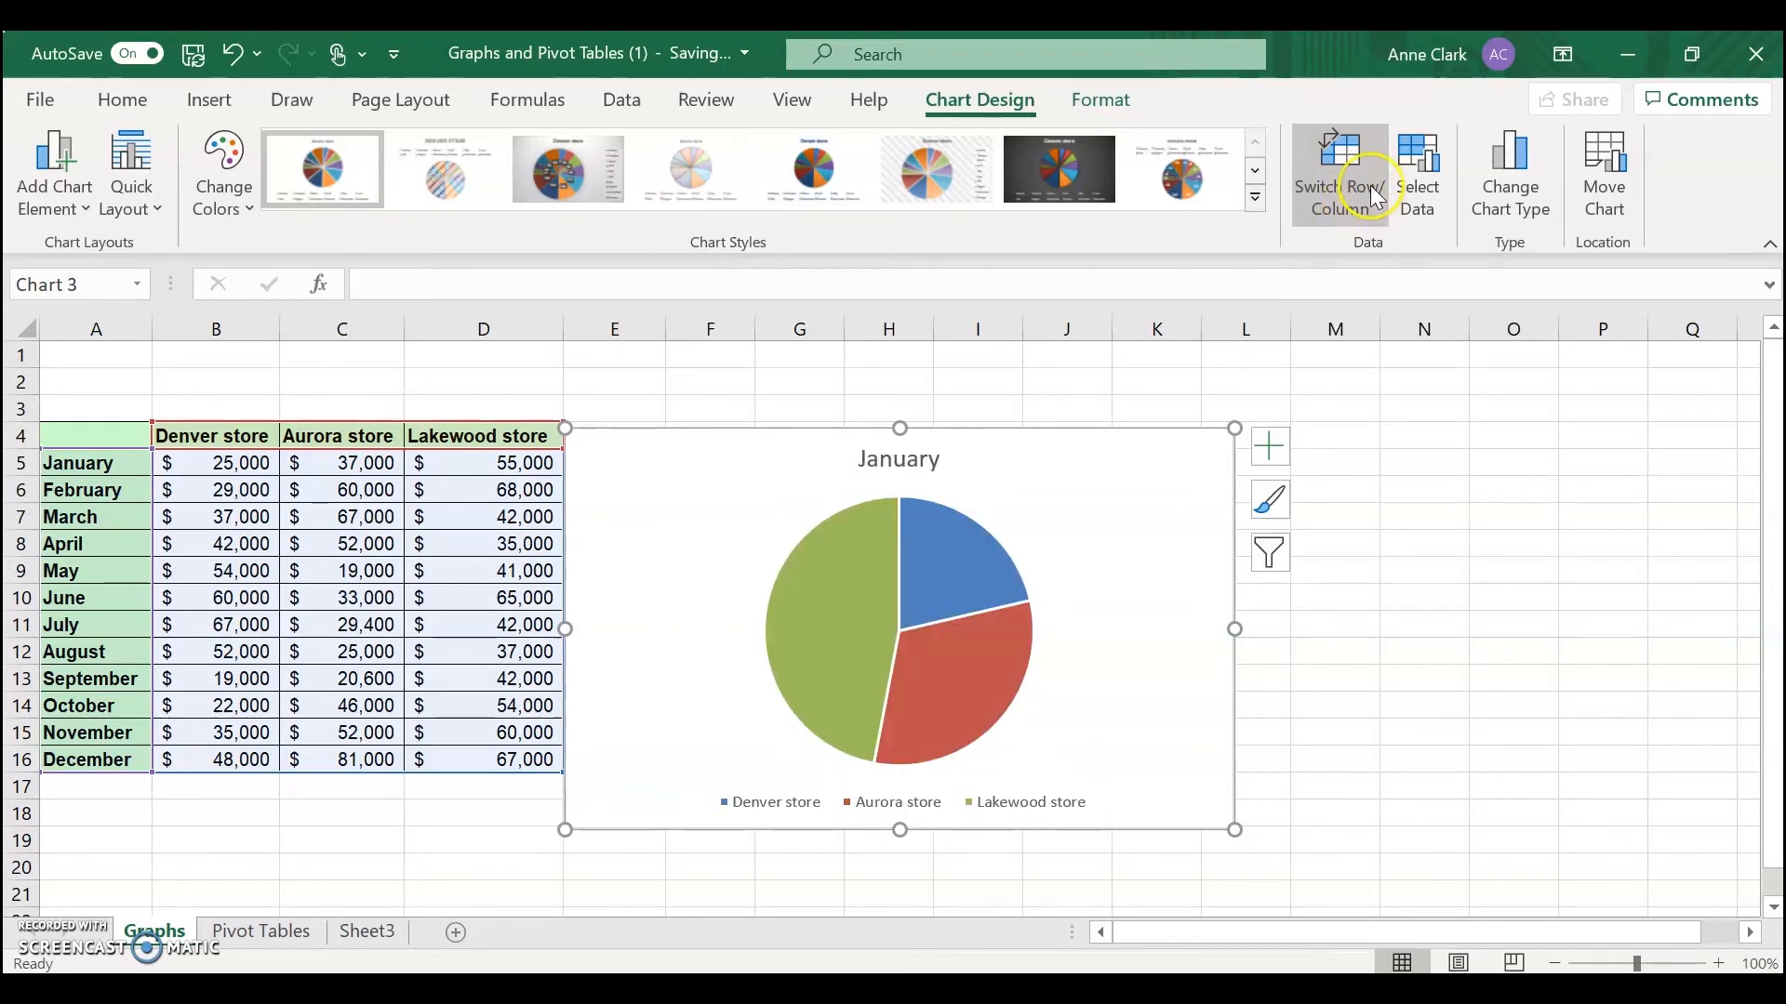
left_click(1369, 185)
left_click(1370, 185)
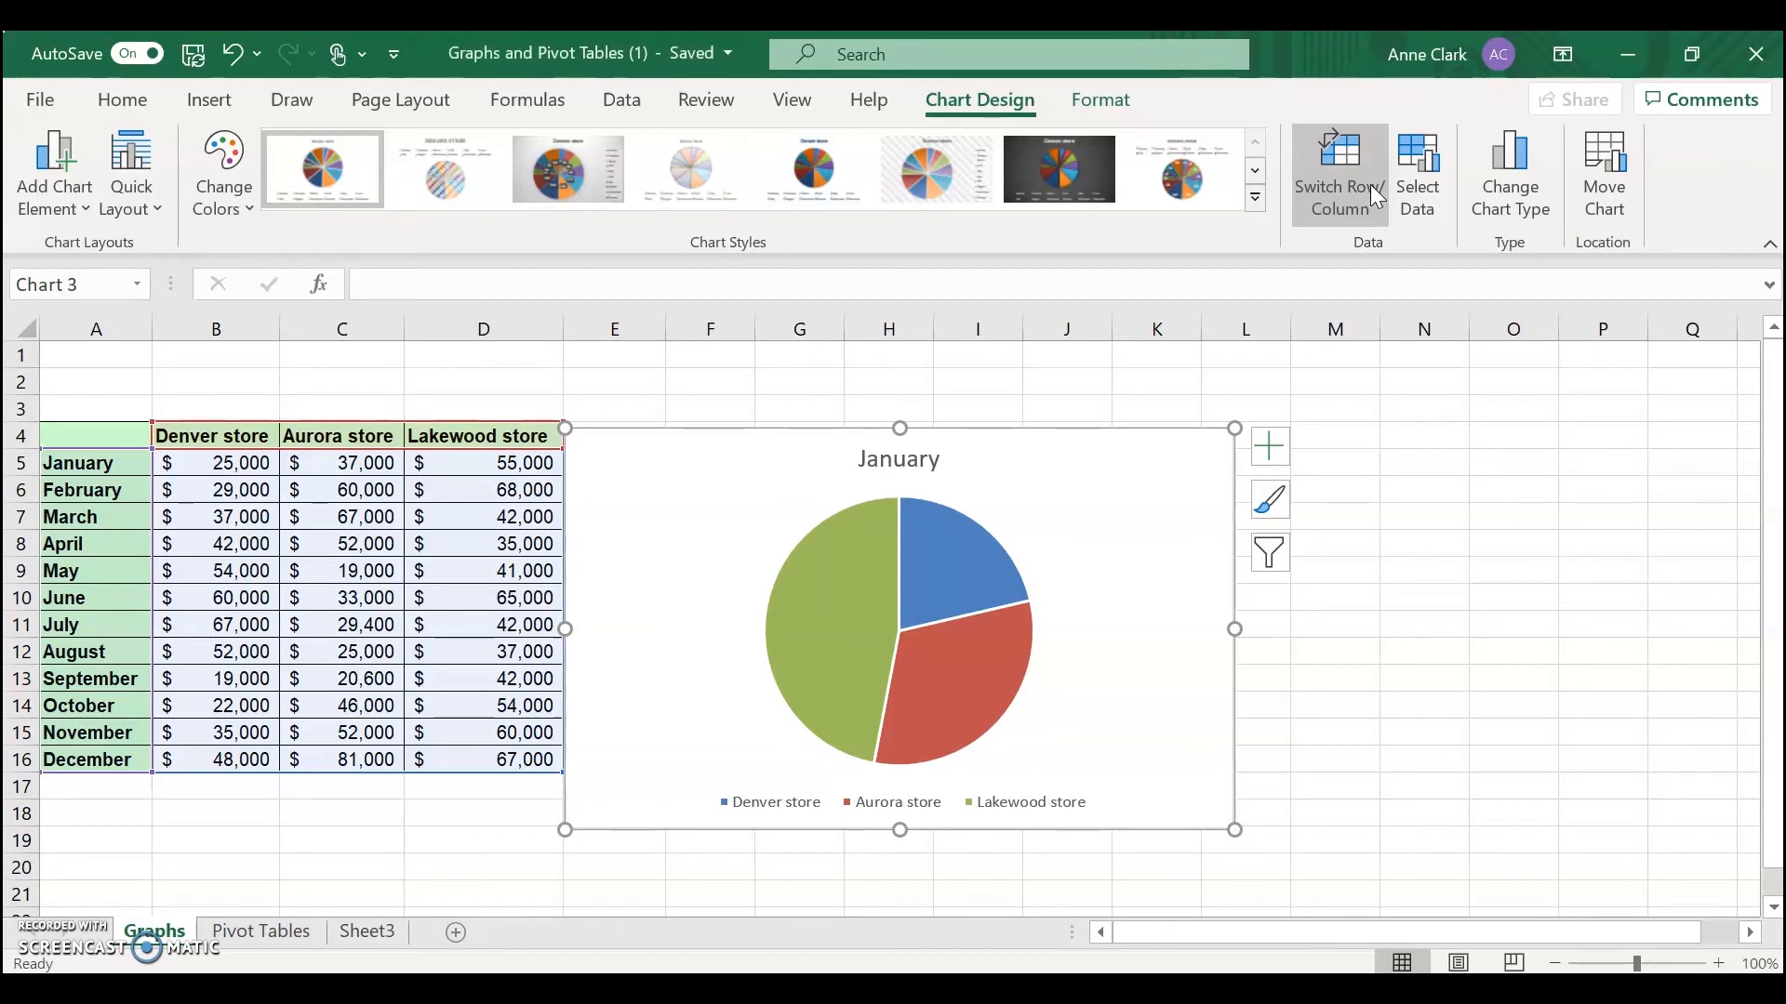
Edit the chart data to exclude the January and February series
left_click(1421, 186)
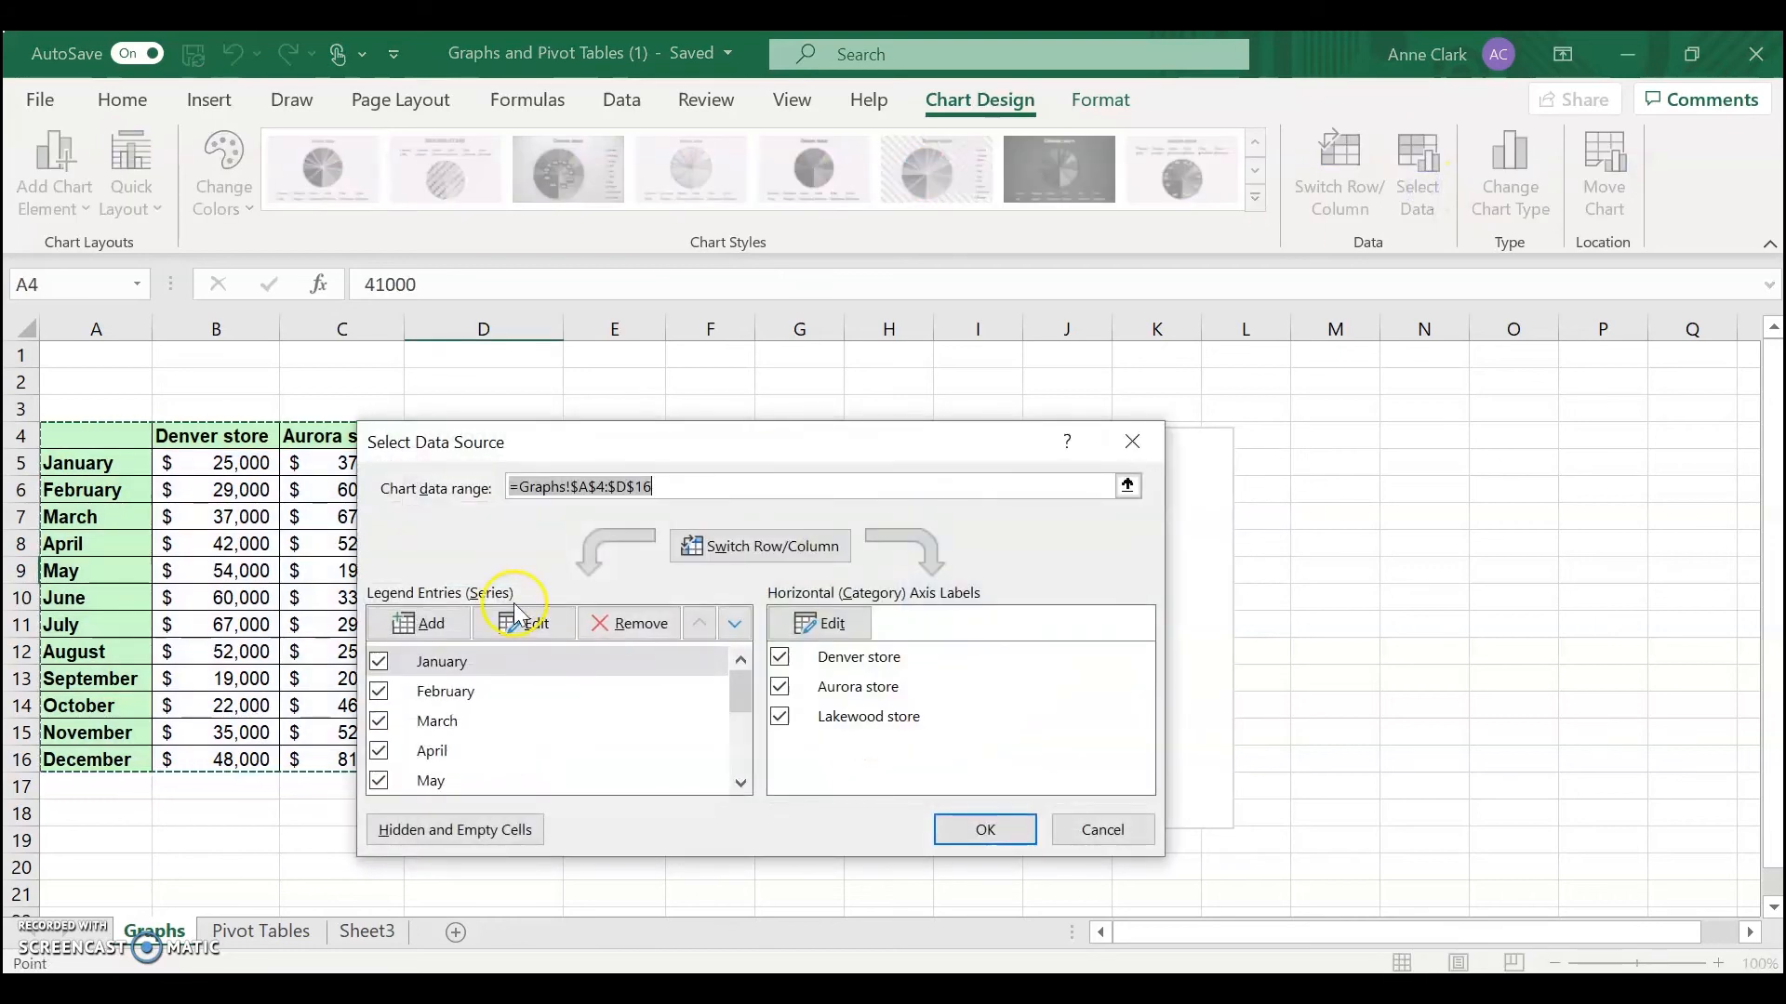
left_click(380, 662)
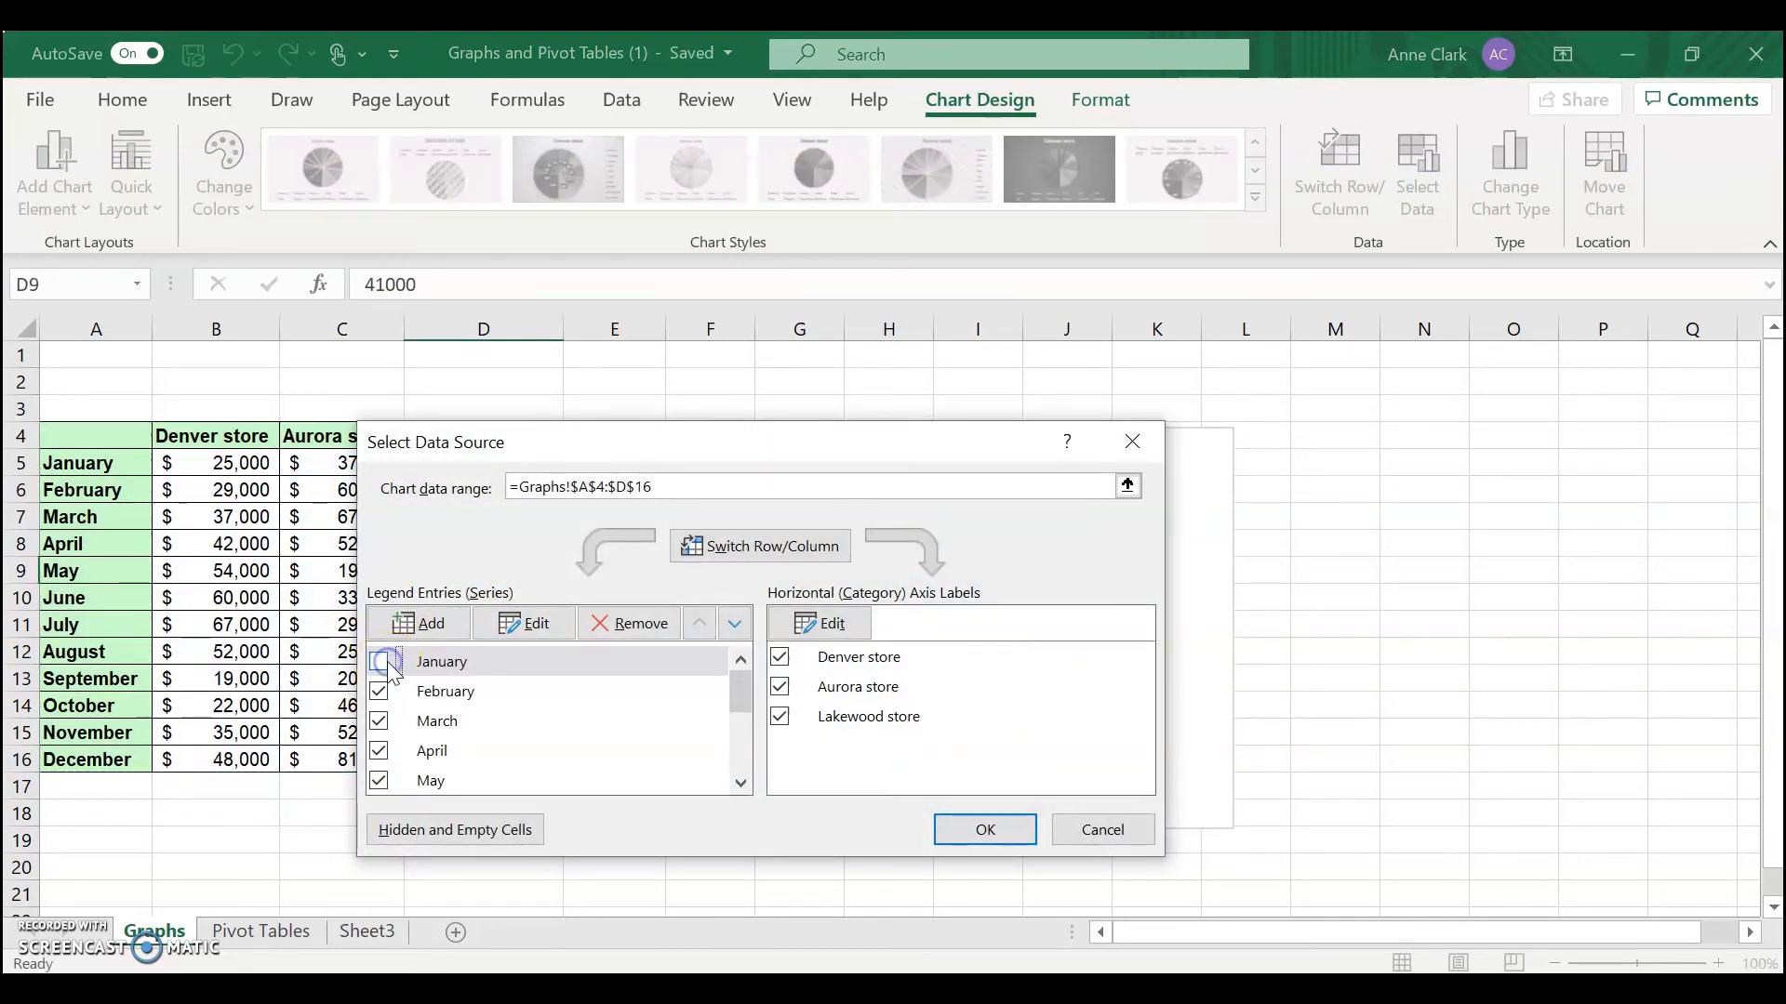
left_click(381, 691)
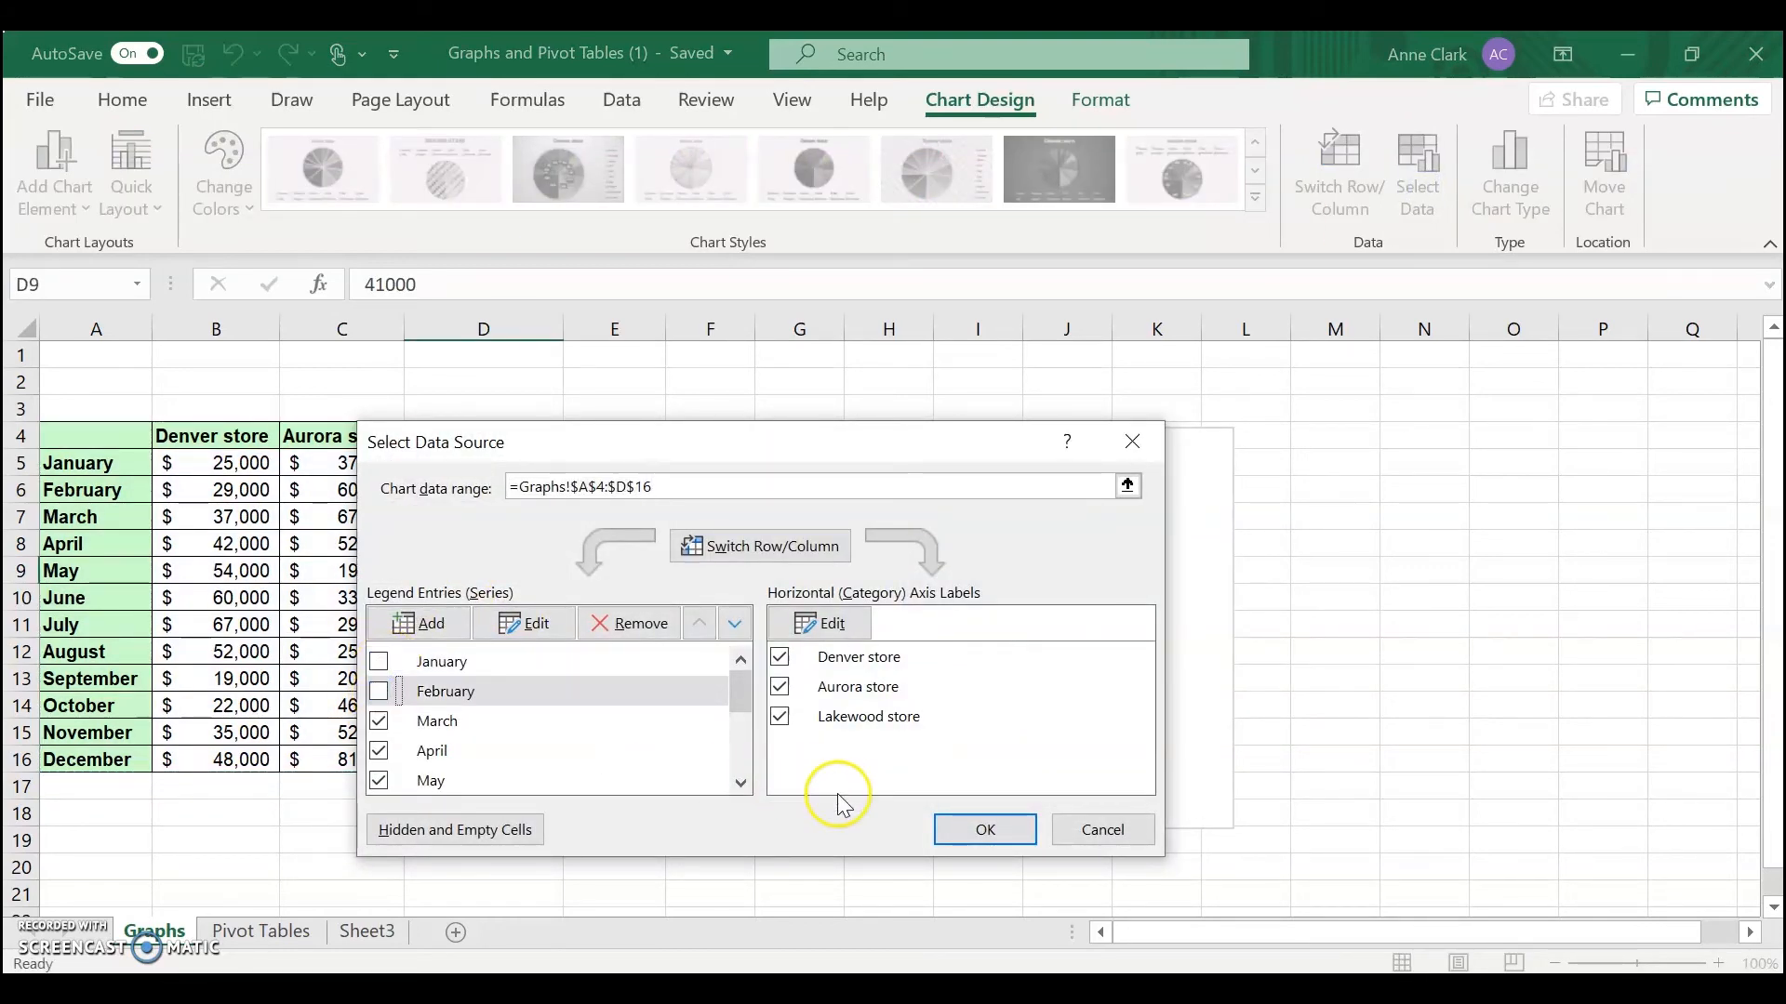
left_click(973, 827)
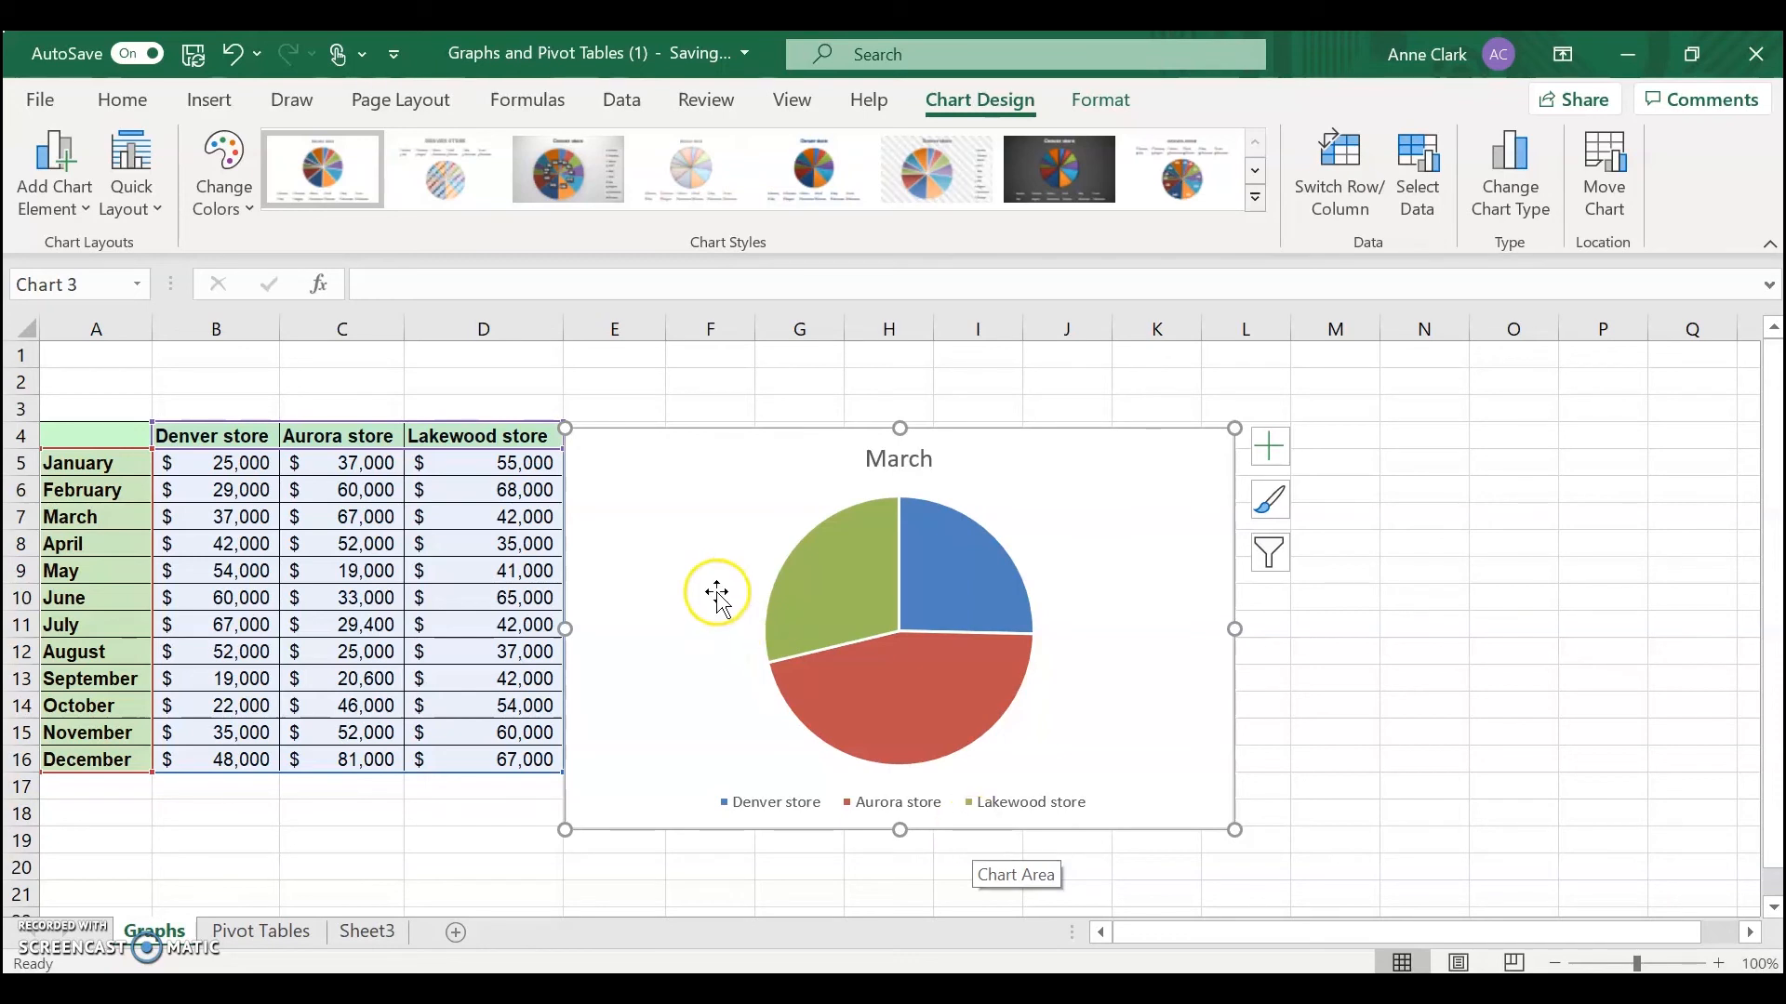
Change the chart type to a 100% Stacked Column chart
left_click(626, 309)
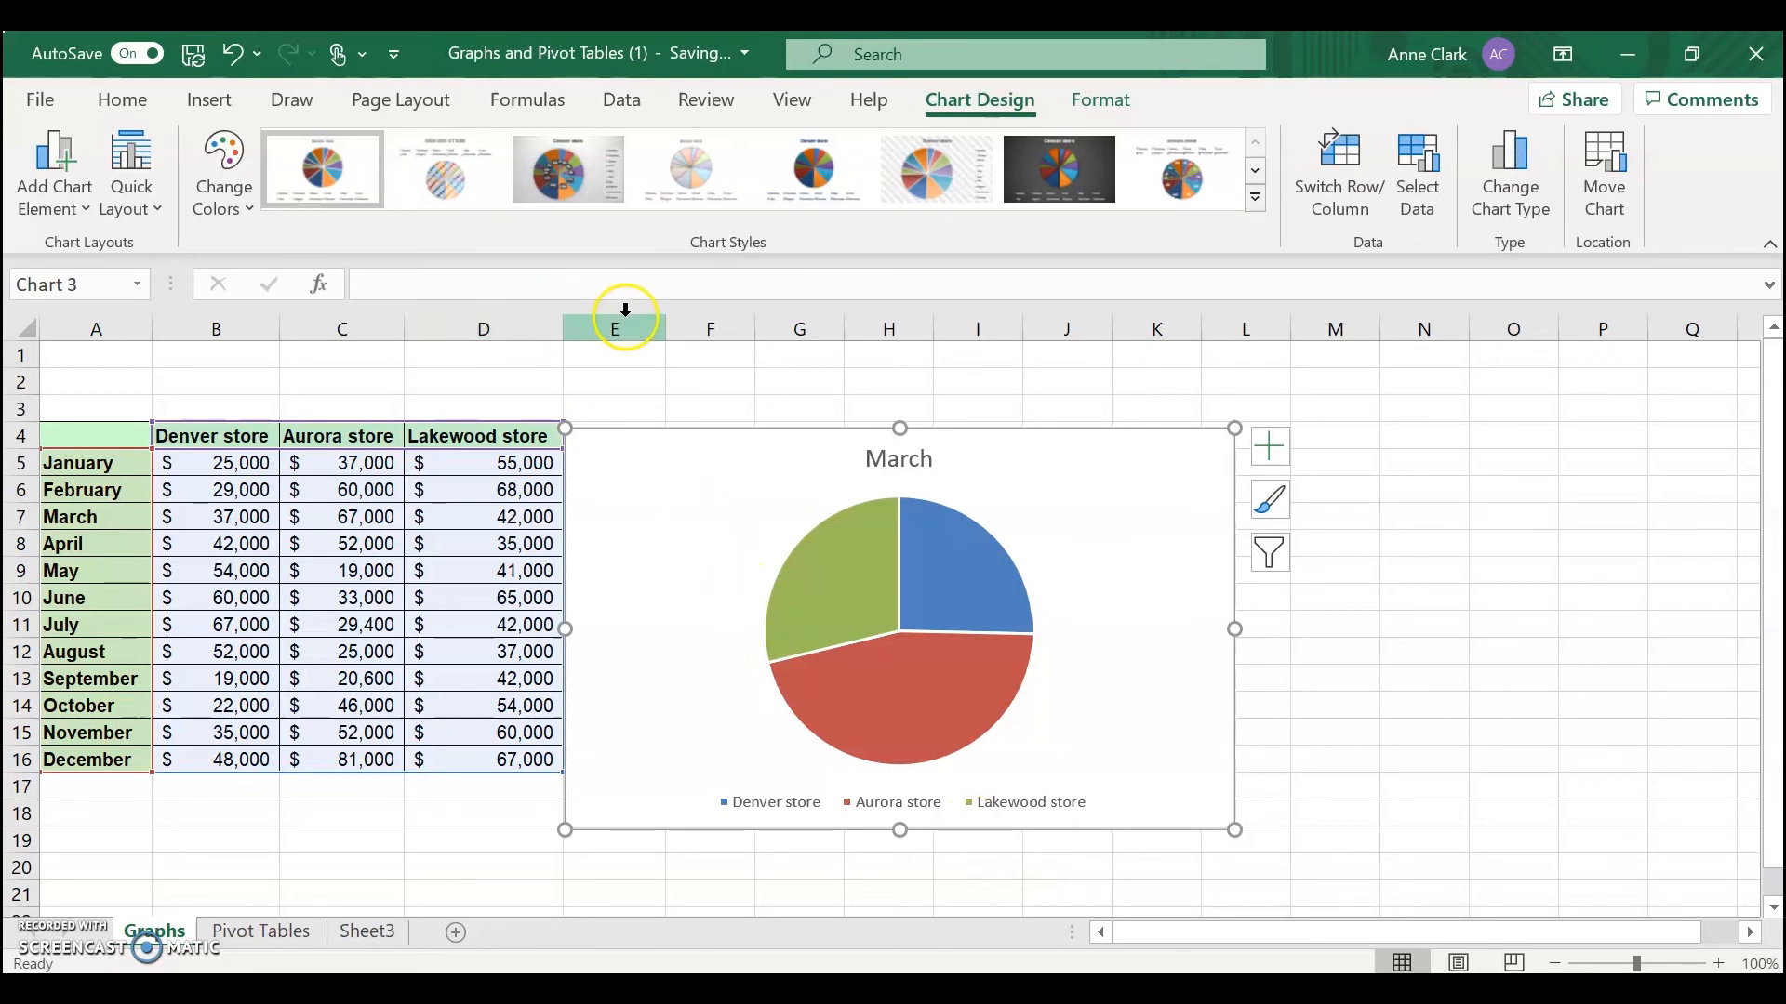
left_click(754, 244)
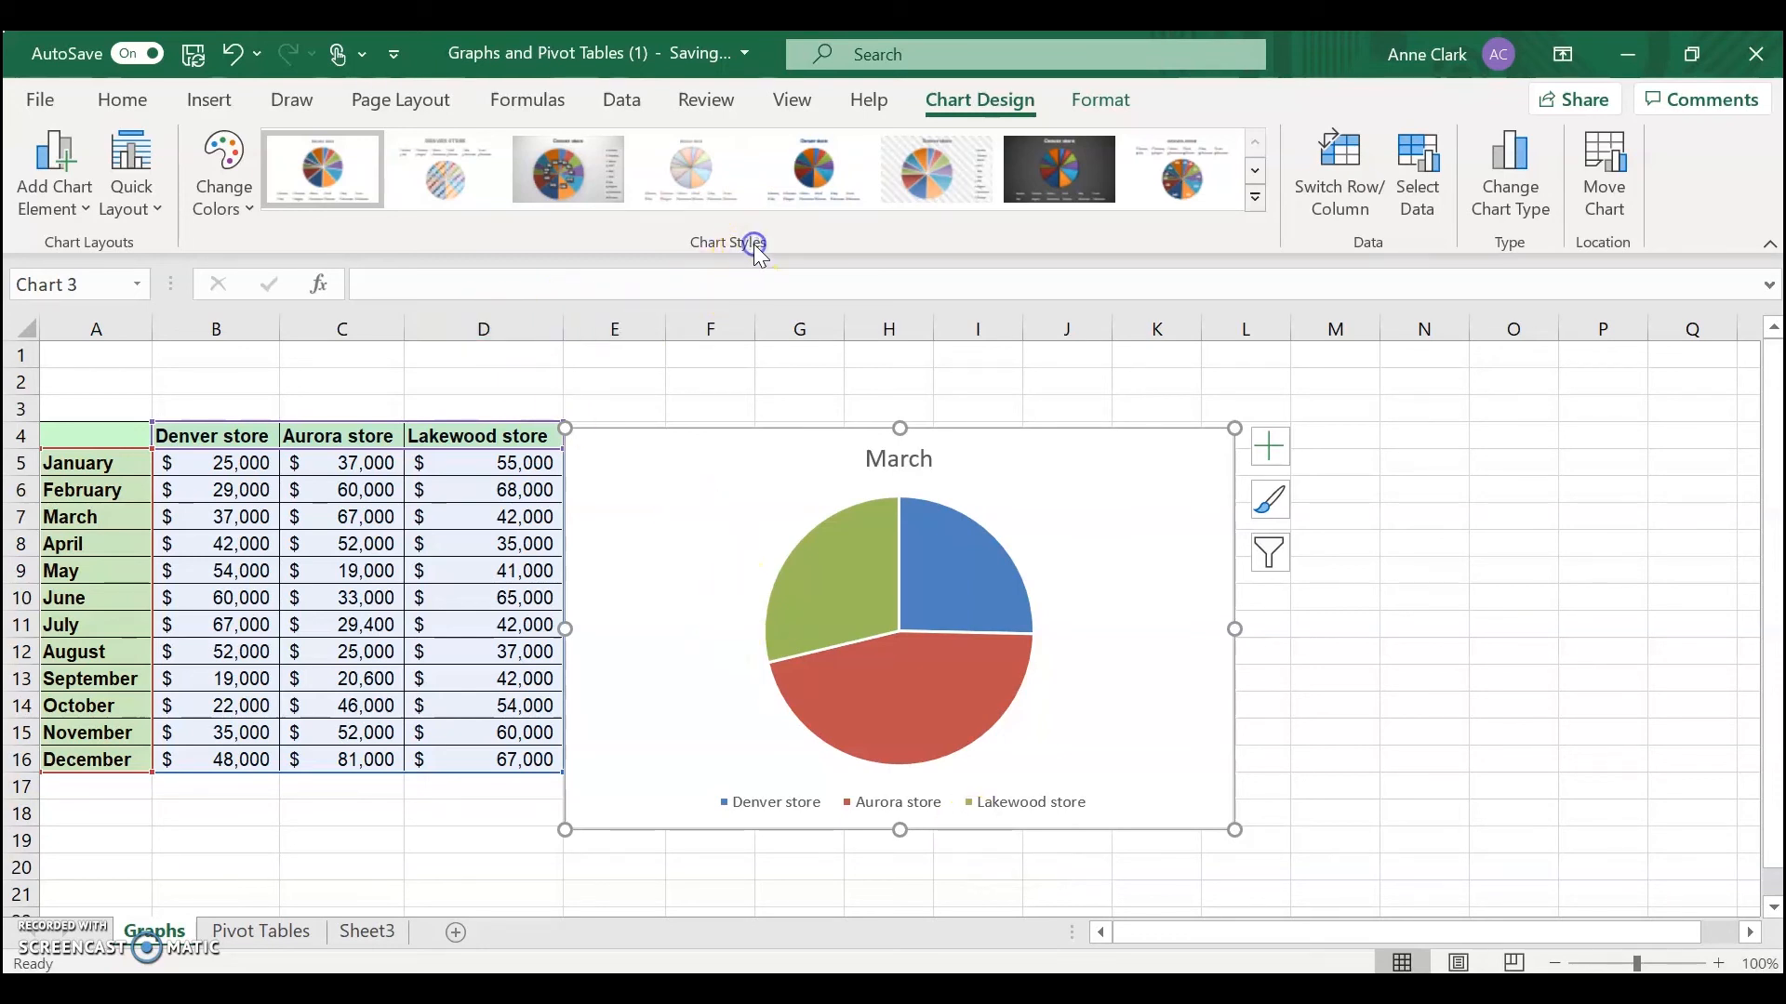
left_click(1479, 177)
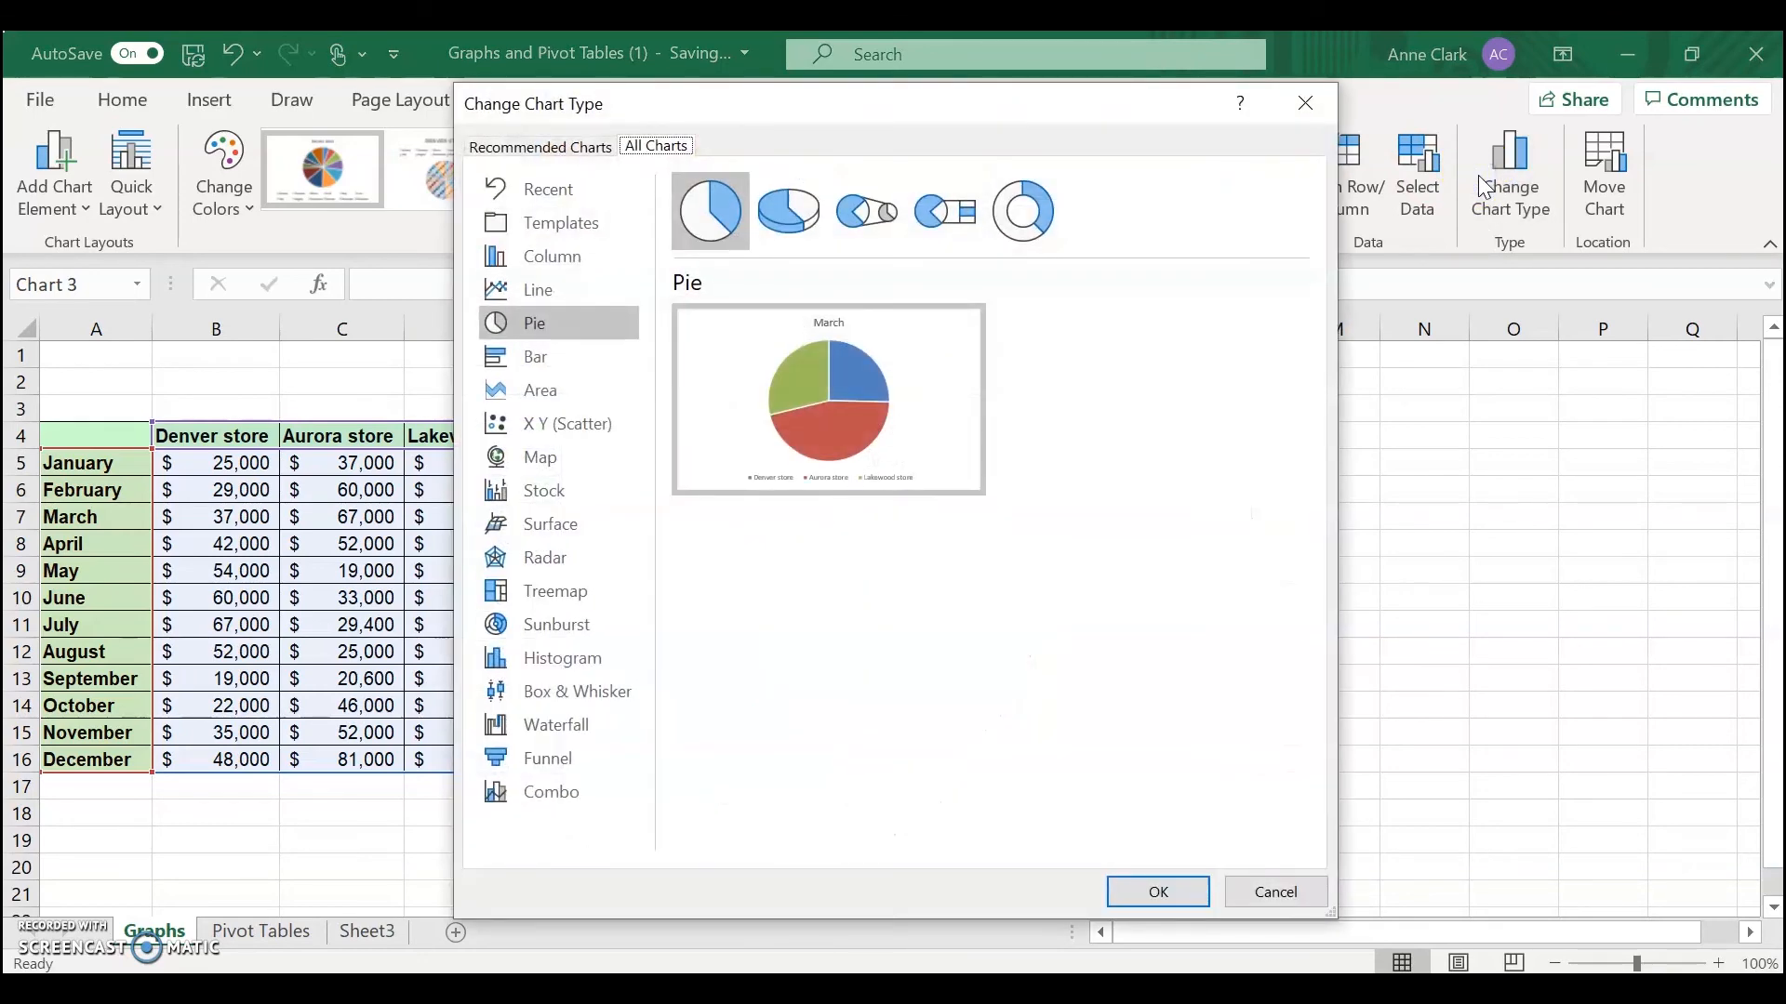
mouse_move(999, 410)
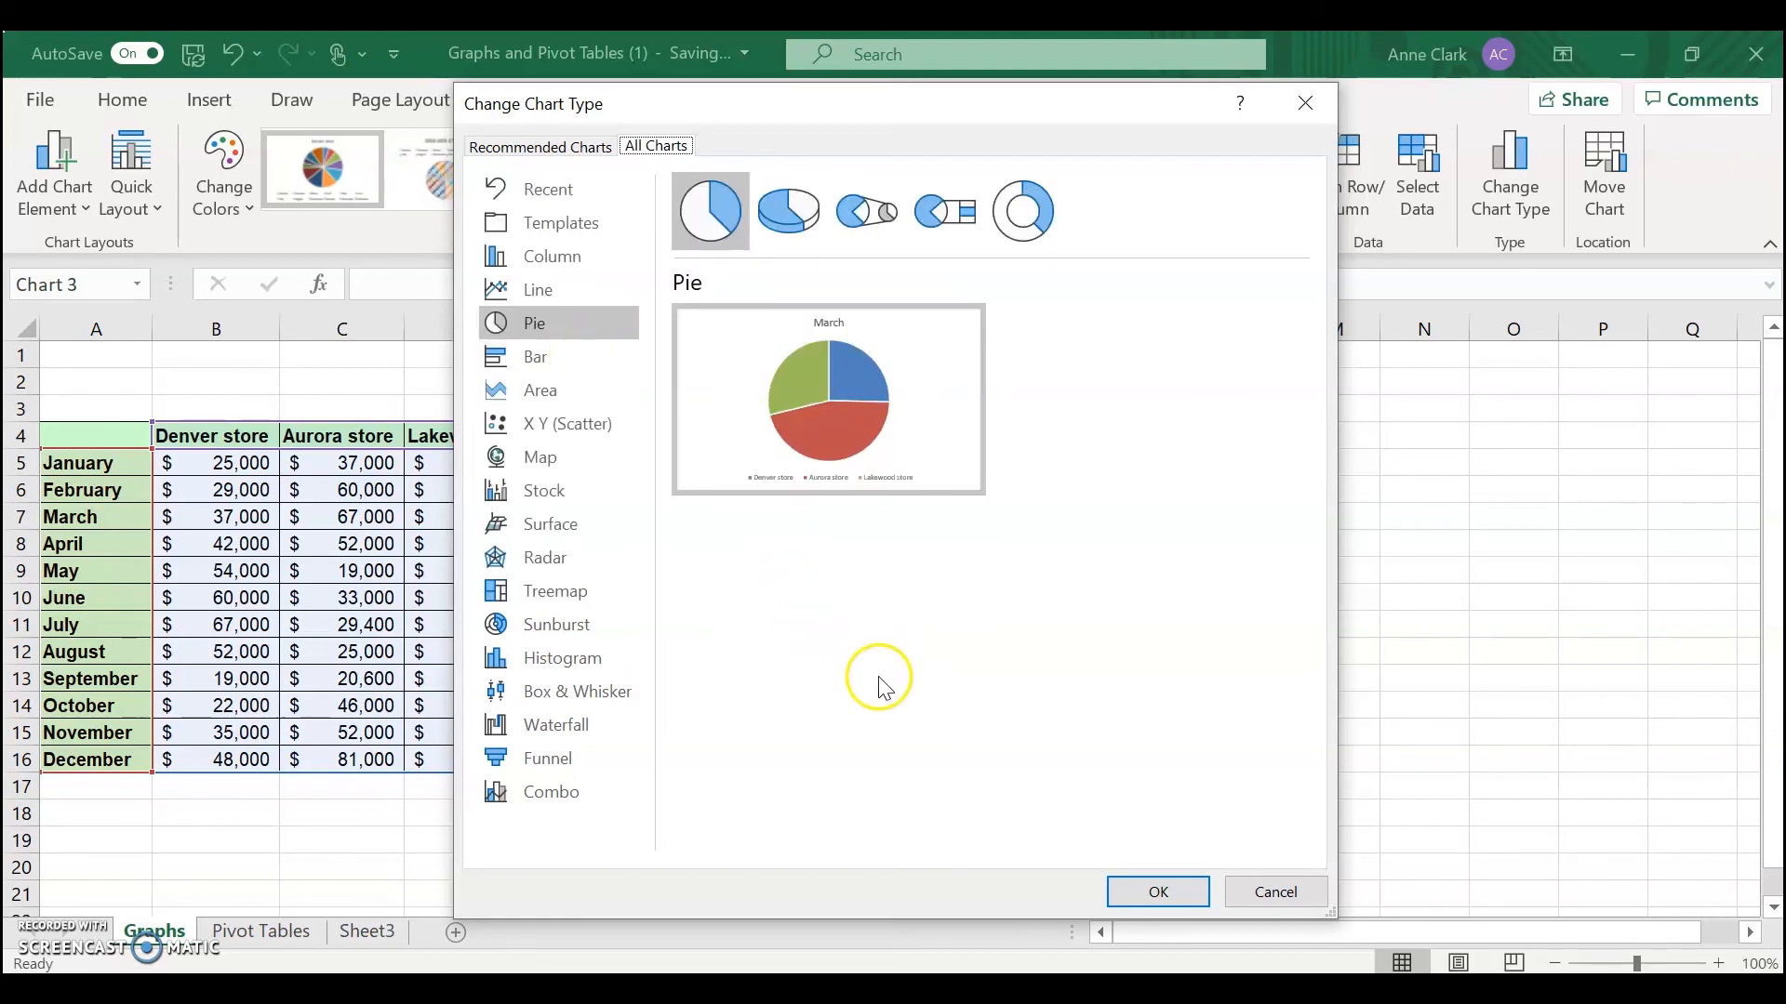
left_click(564, 258)
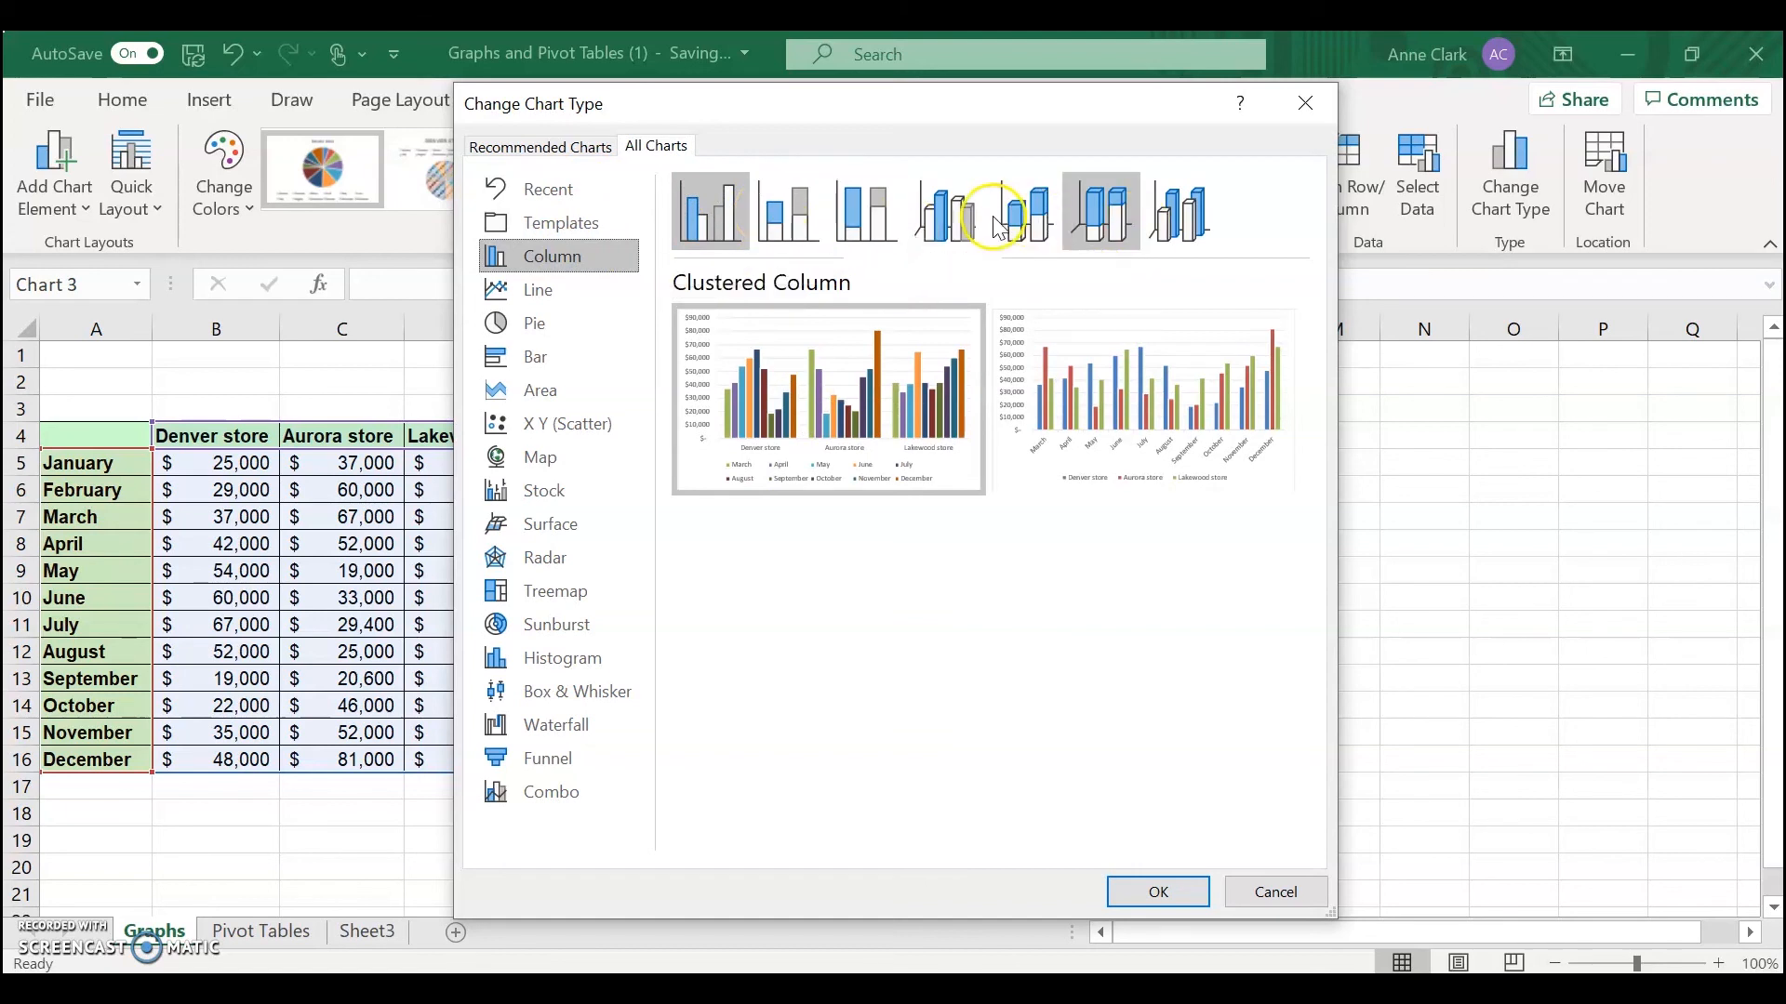
left_click(862, 216)
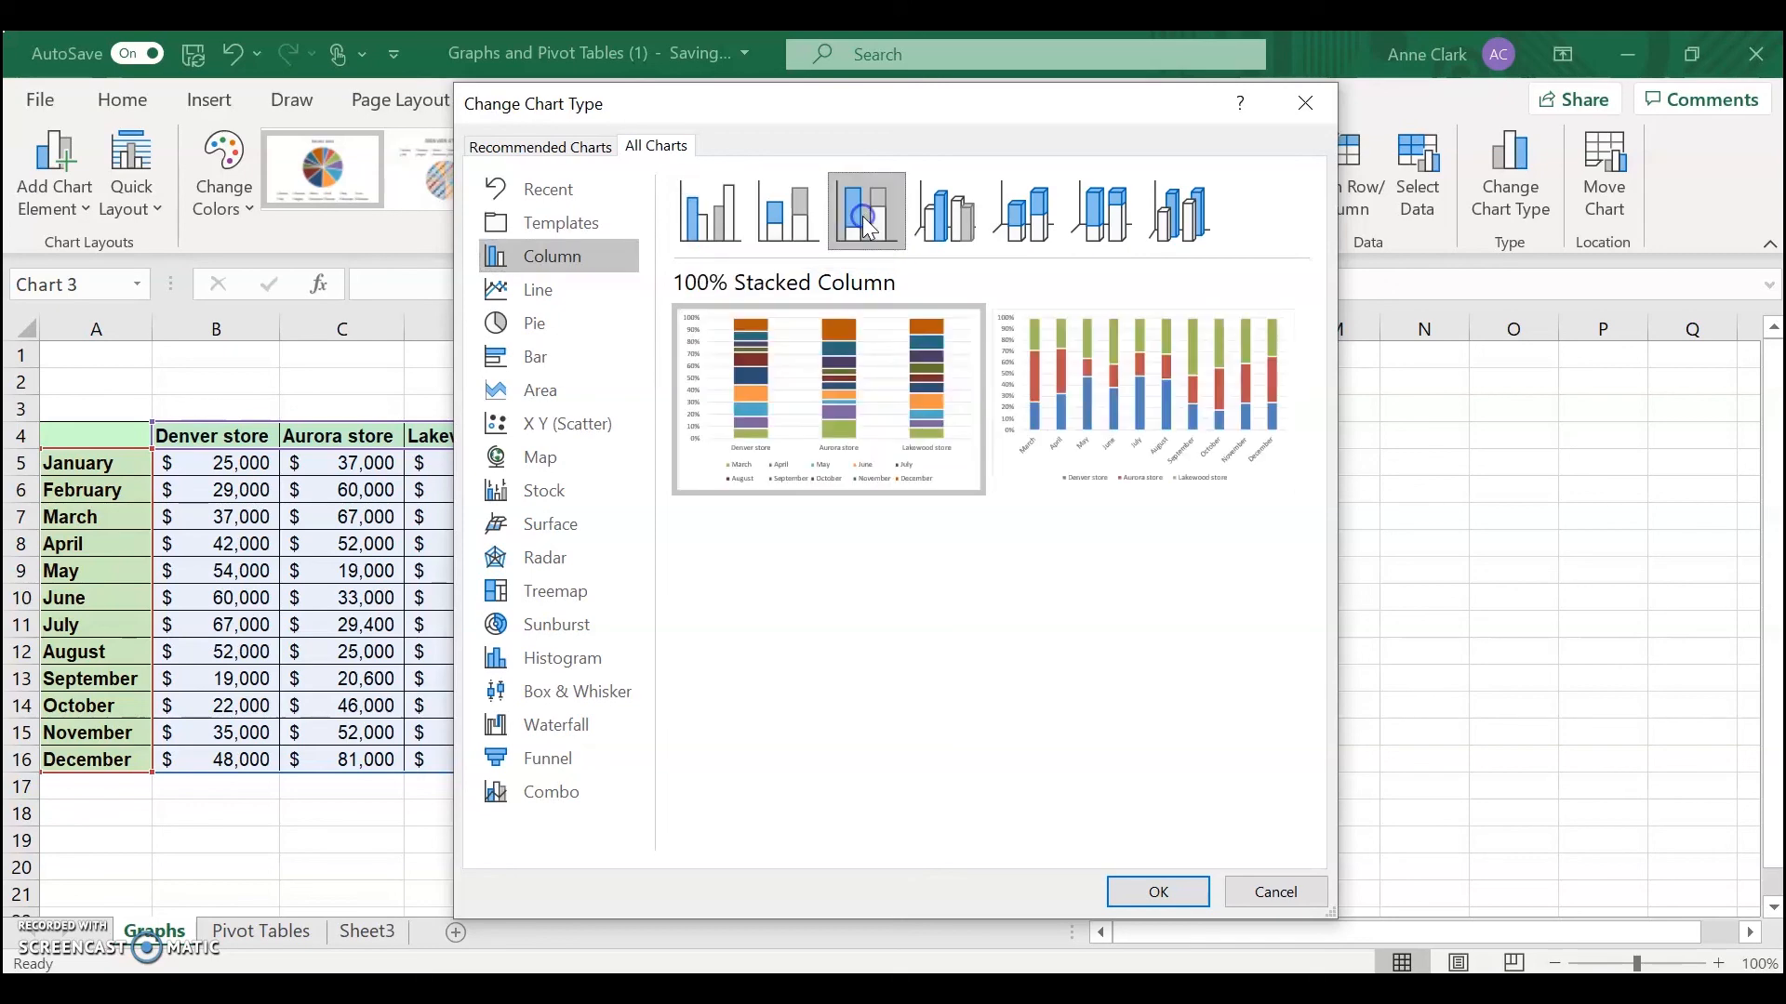
left_click(1156, 893)
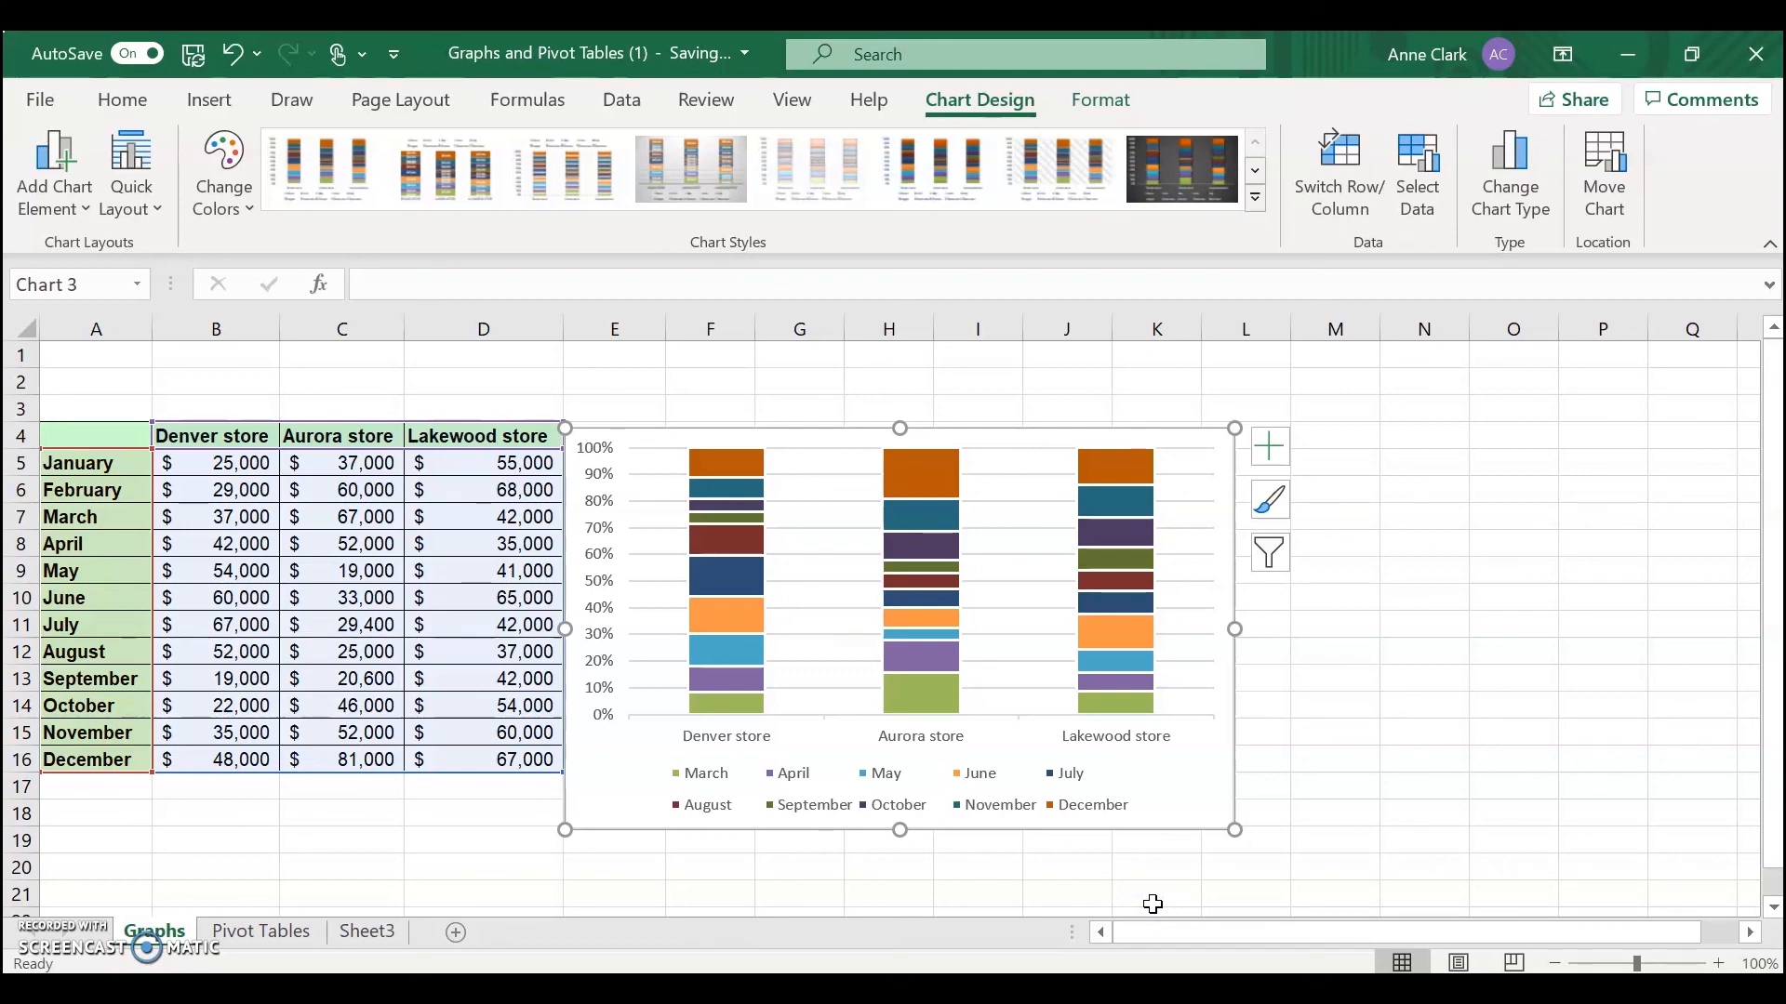
Edit the chart data to include the January and February series again
left_click(1152, 904)
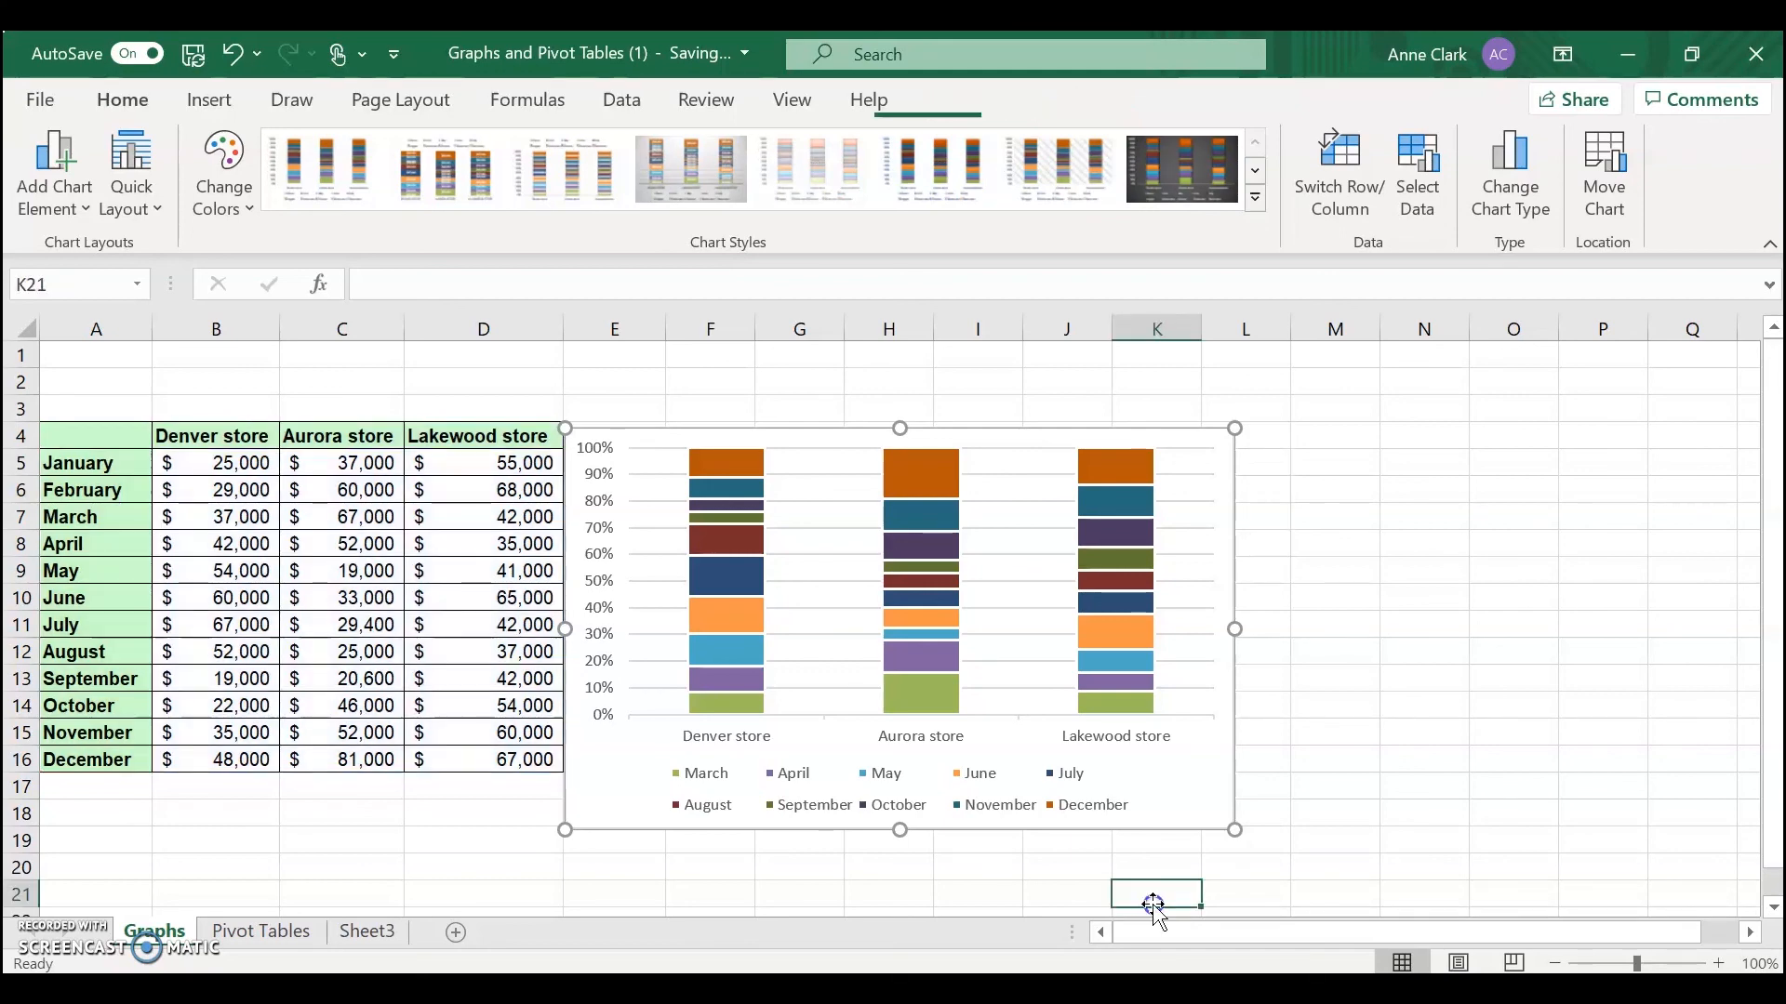
left_click(1181, 497)
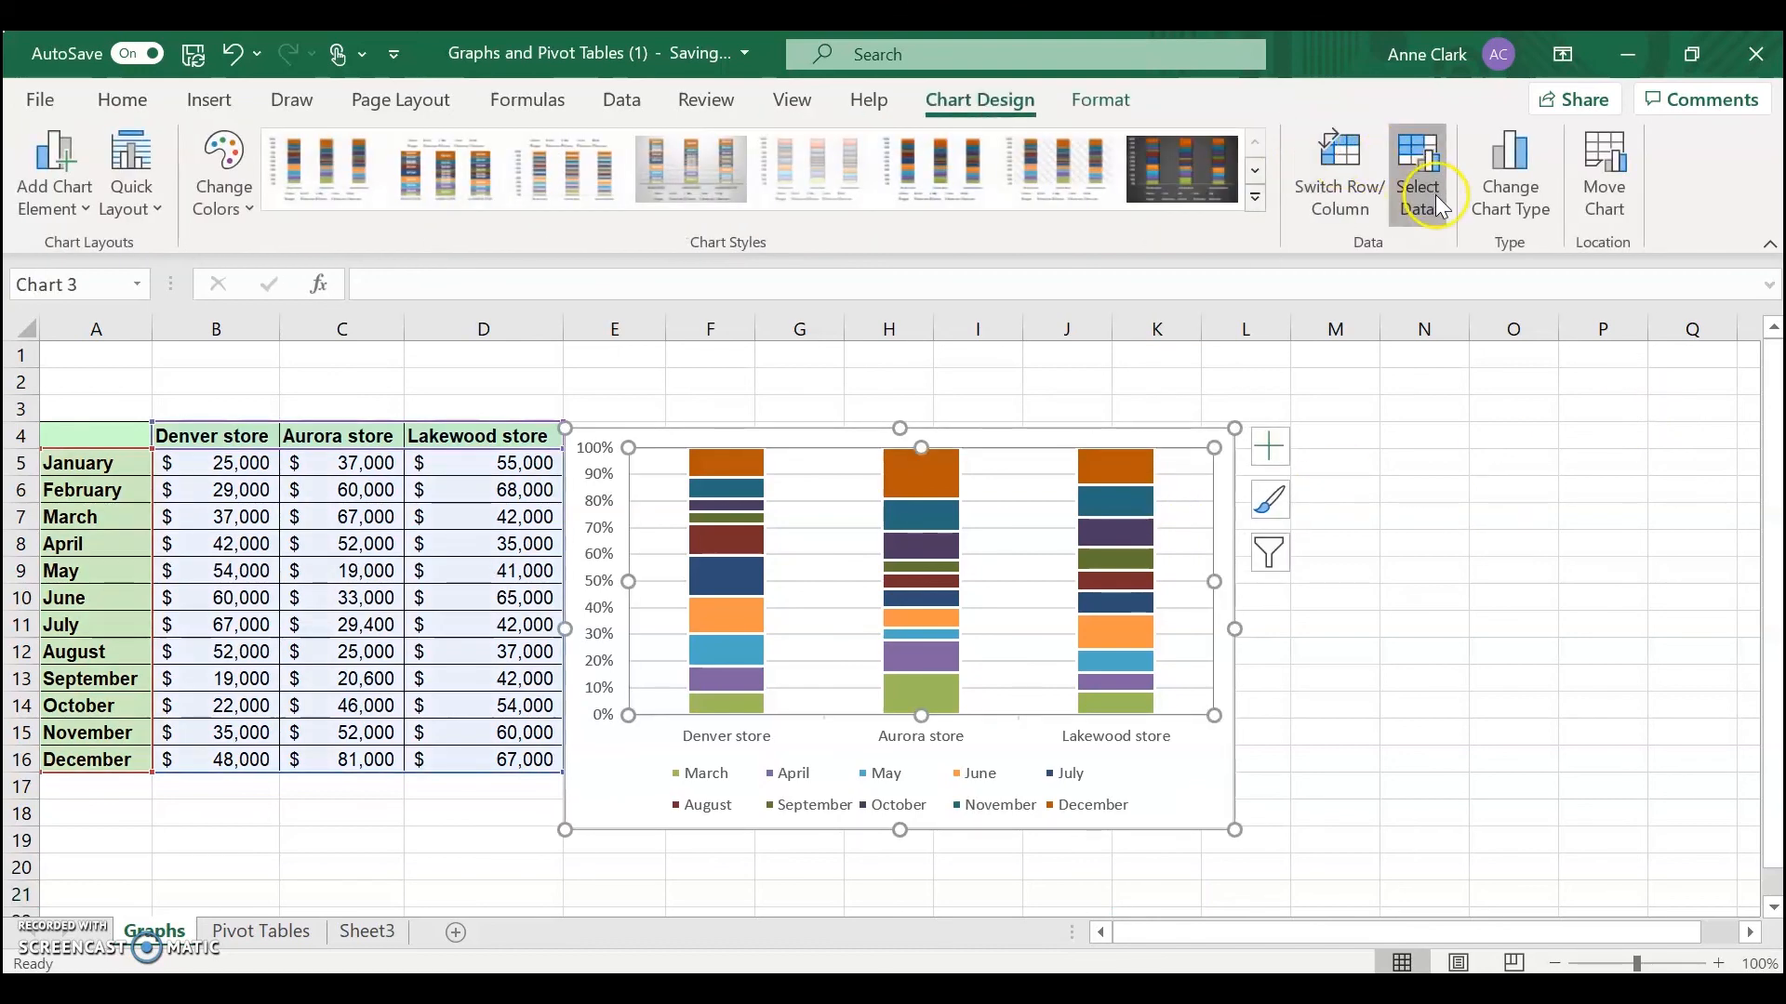
left_click(1420, 176)
left_click(377, 662)
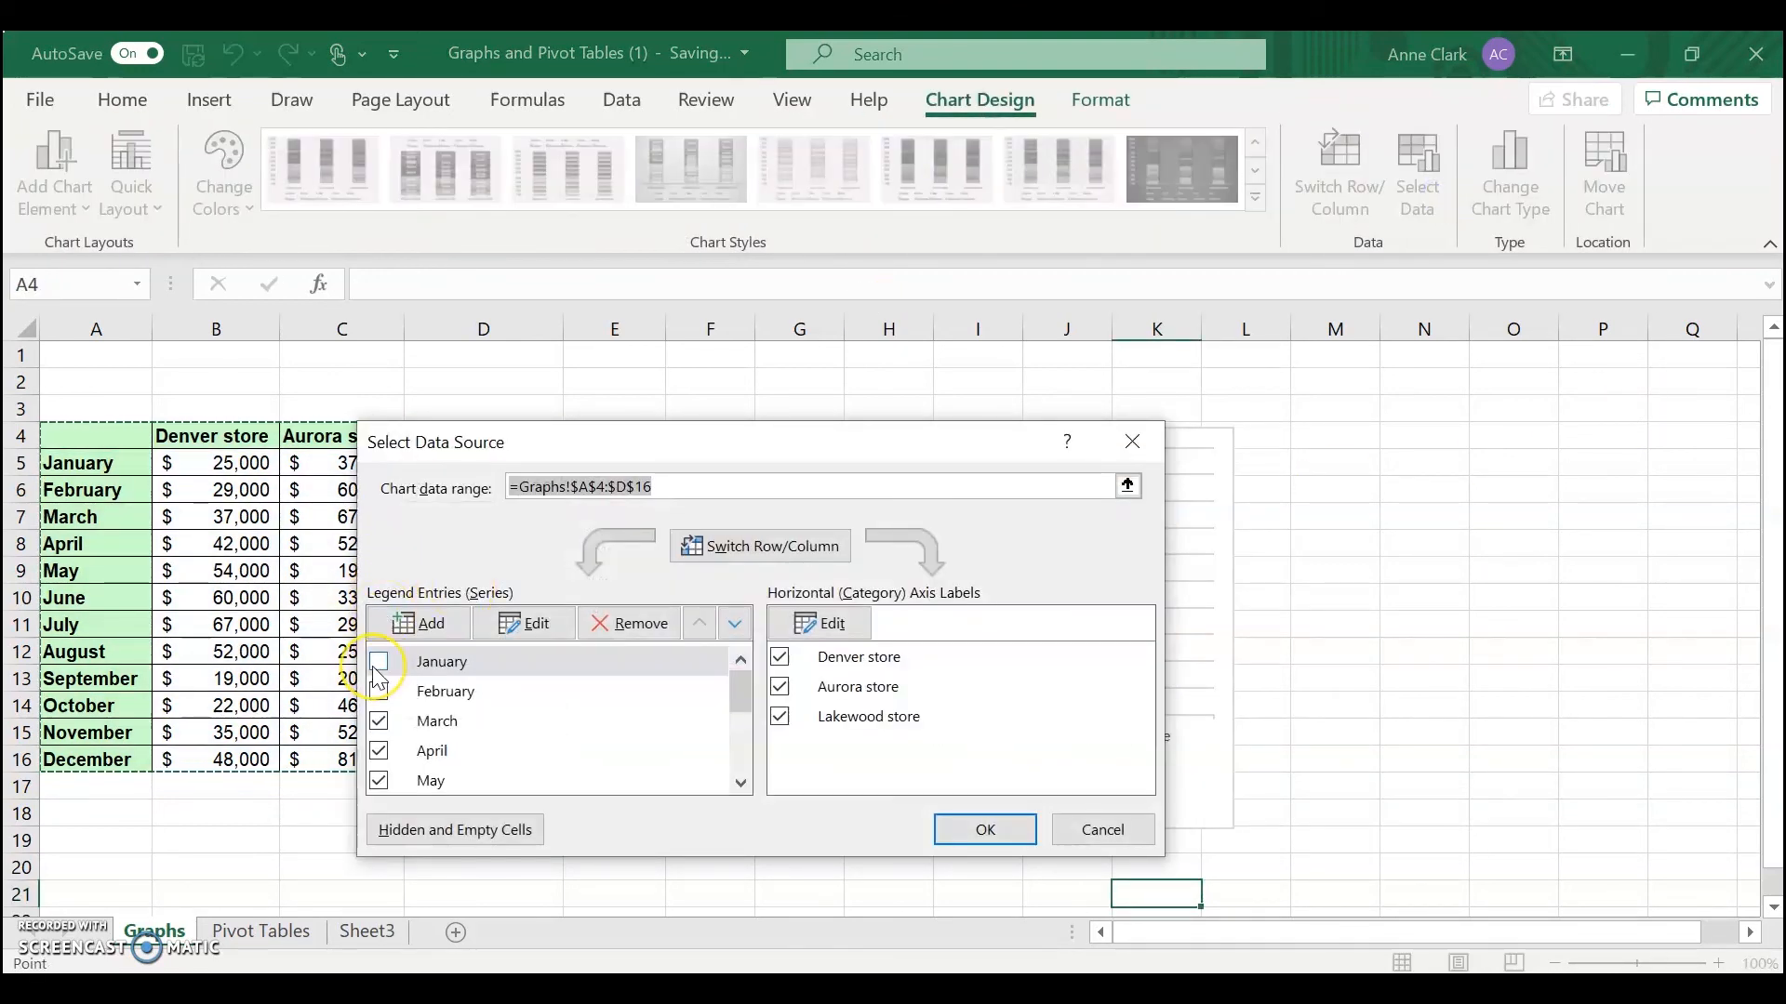
left_click(377, 662)
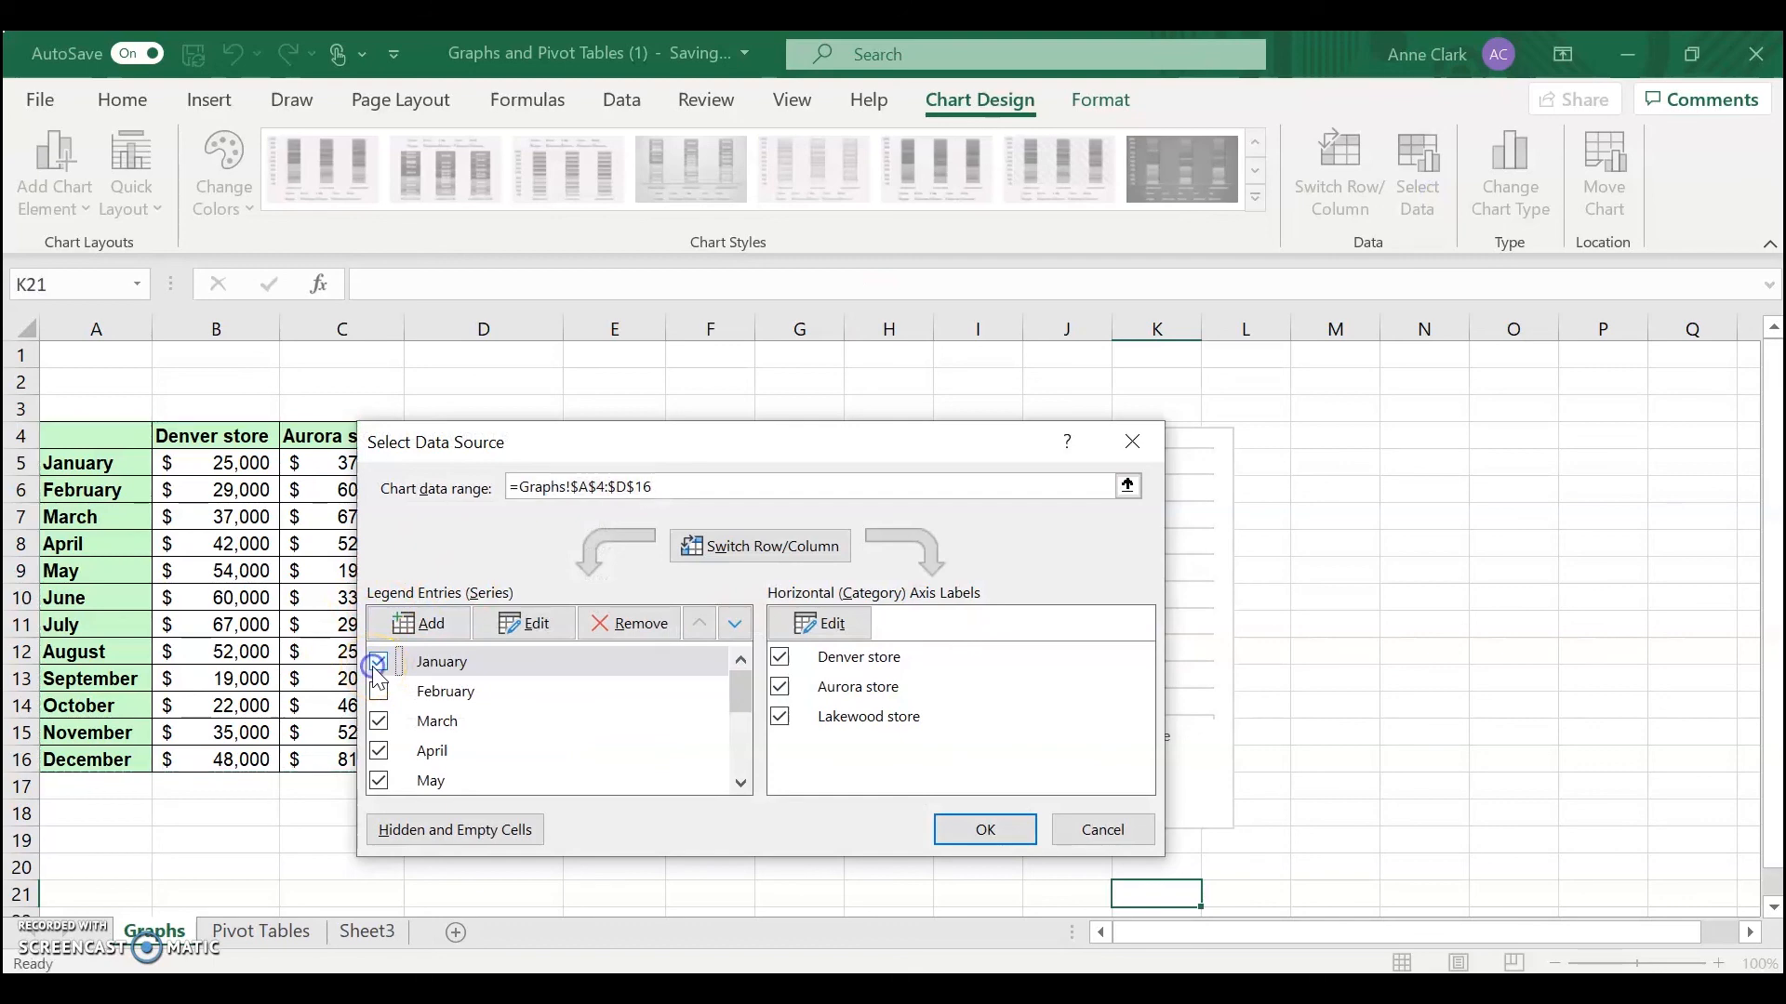
left_click(376, 688)
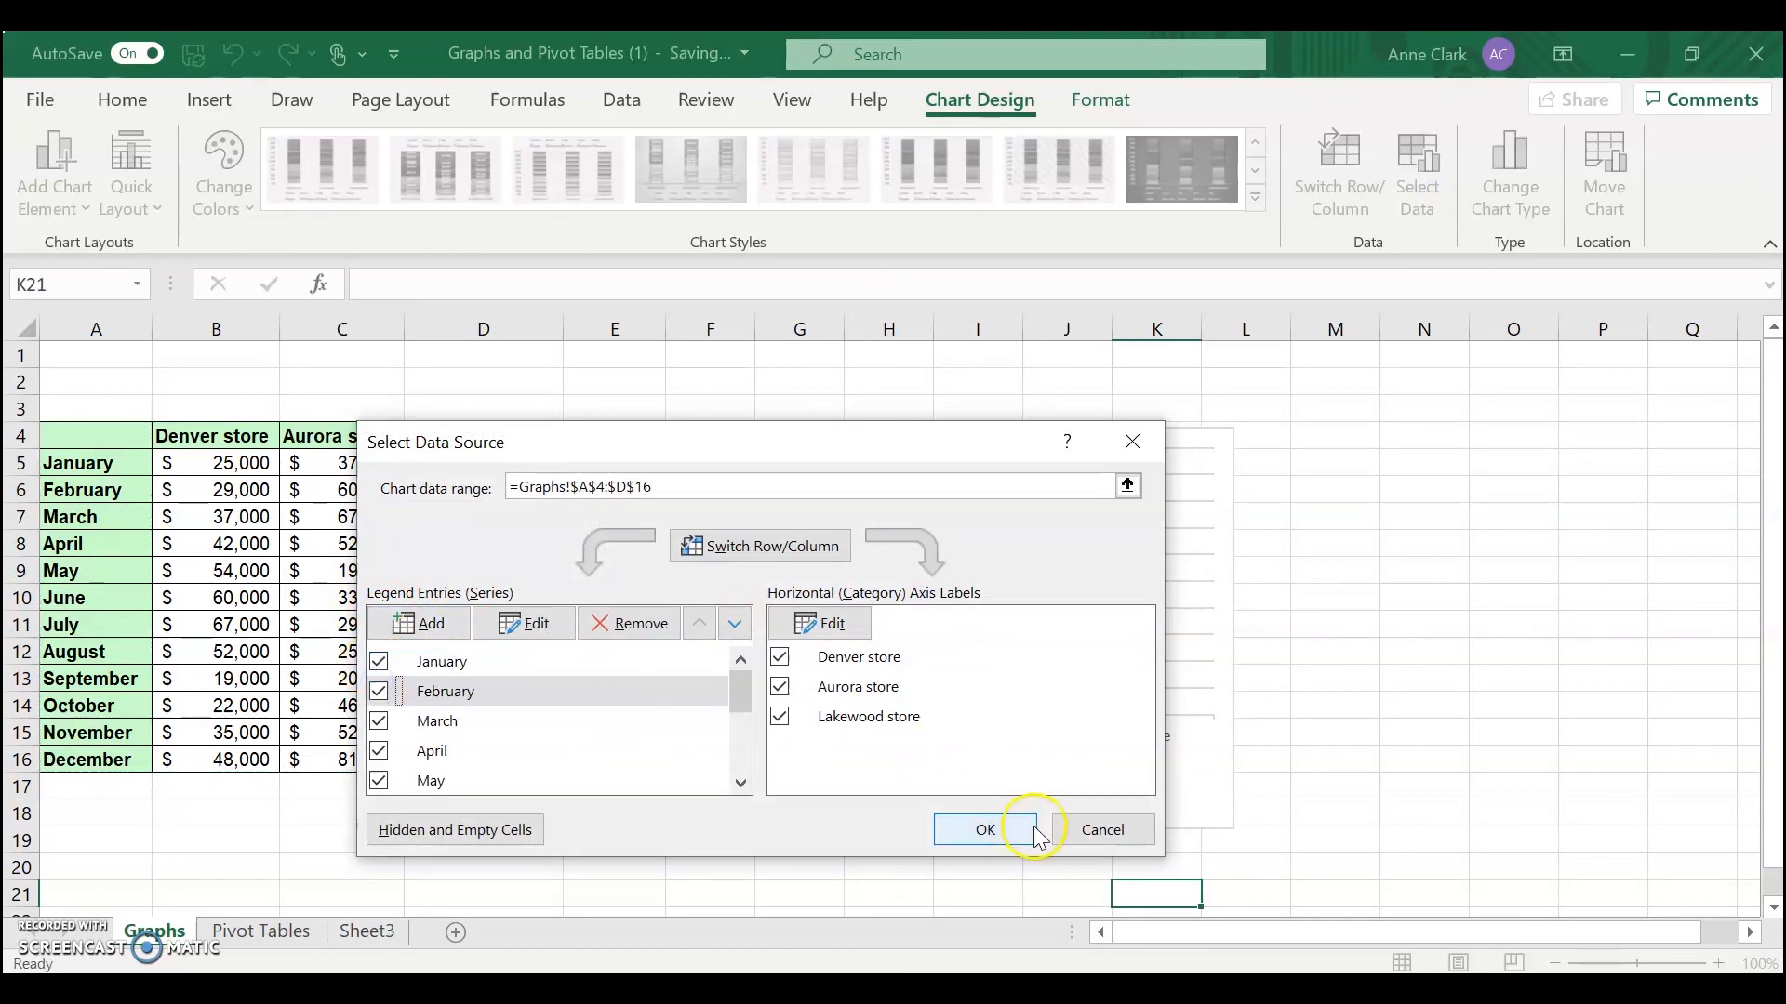
left_click(990, 828)
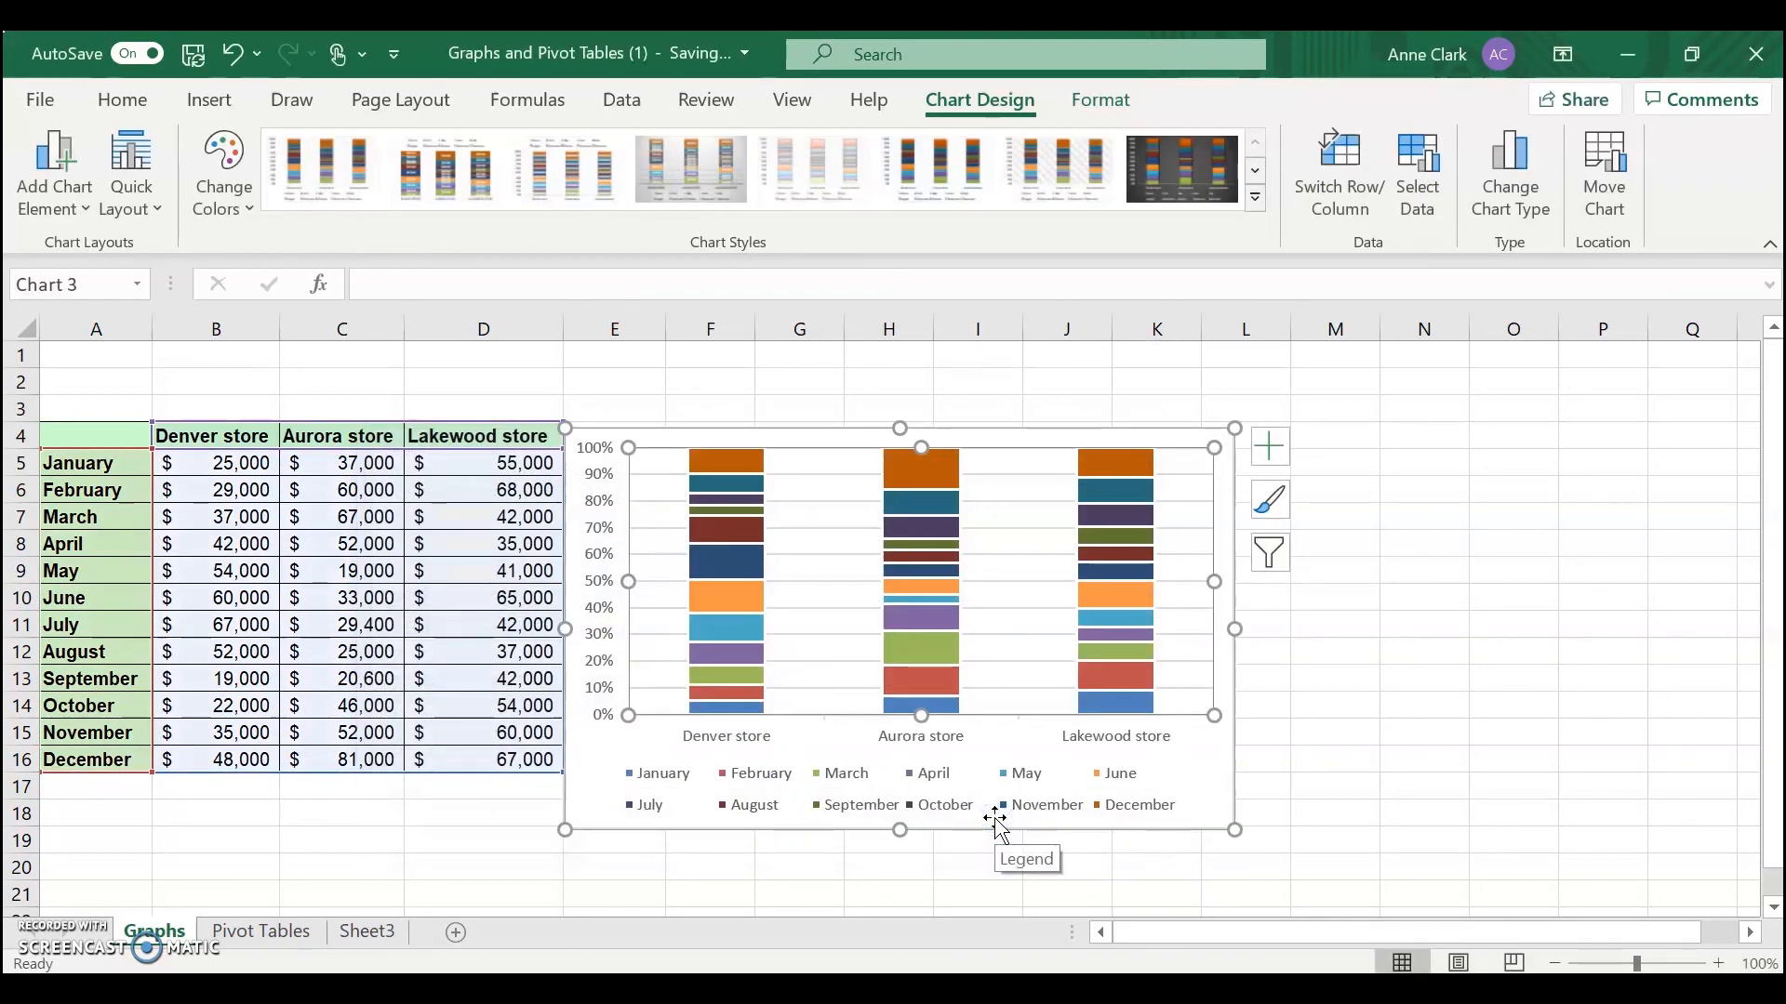